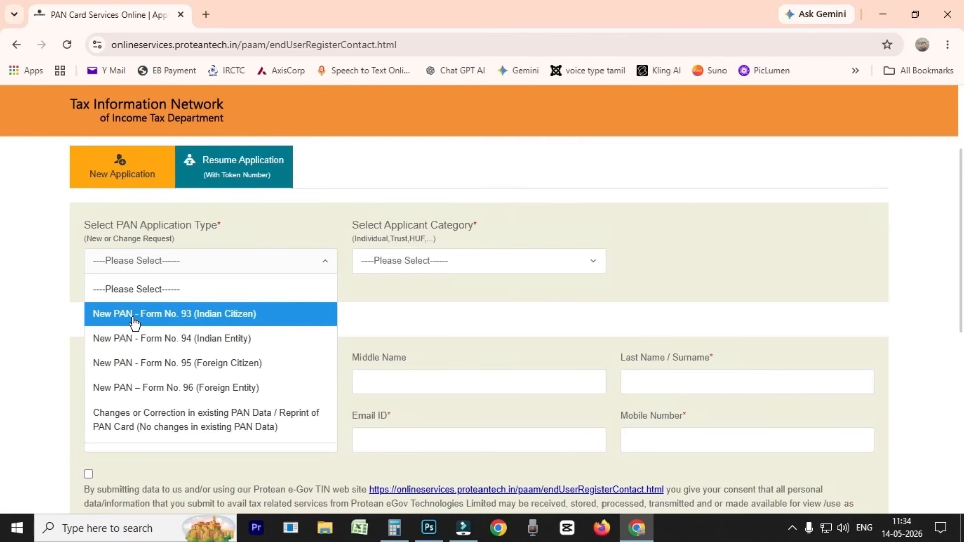
Choose New PAN - Form No. 93 (Indian Citizen) as the application type and enter the applicant's last name.
click(136, 321)
scroll(286, 317, down, 1)
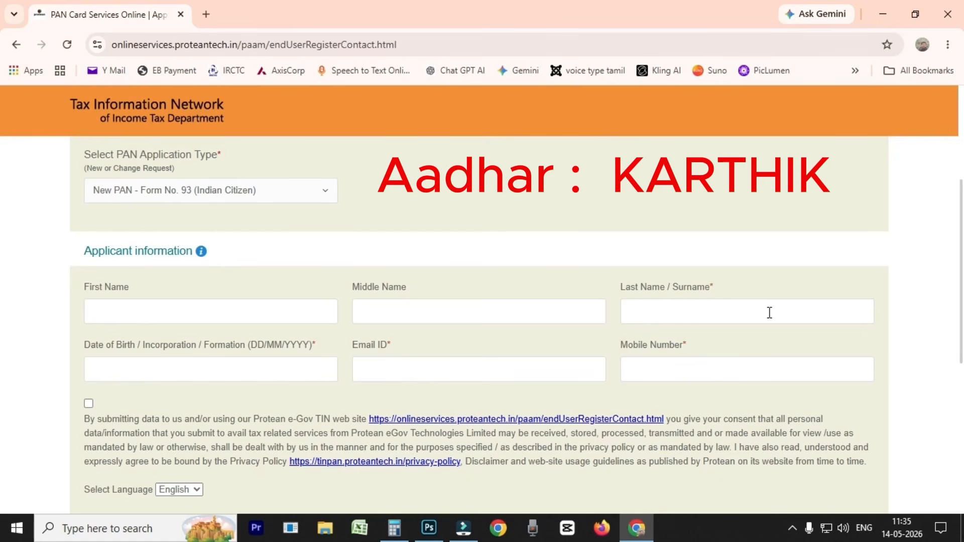
click(769, 313)
text(KARTHIK)
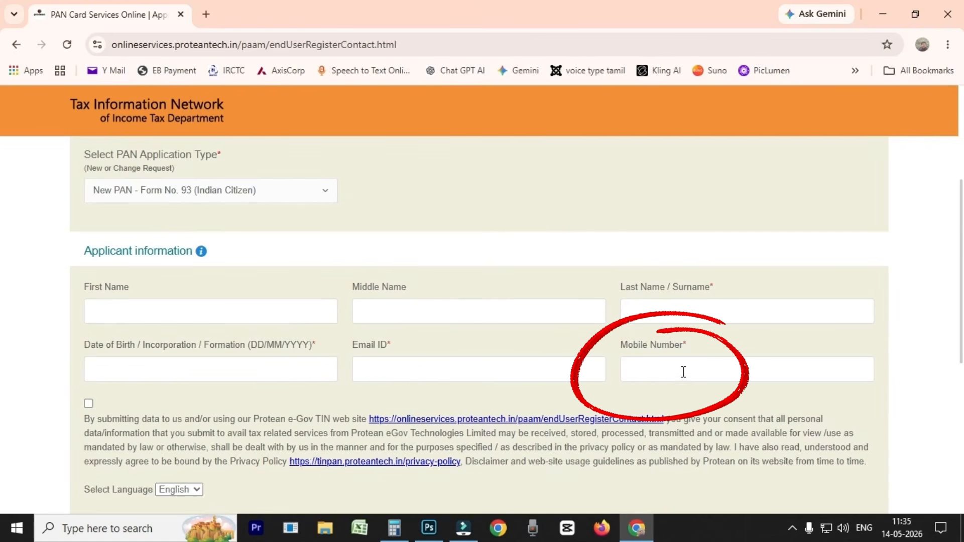
Accept the data consent, validate the reCAPTCHA and submit the registration to continue to the PAN application form.
click(88, 403)
scroll(168, 442, down, 3)
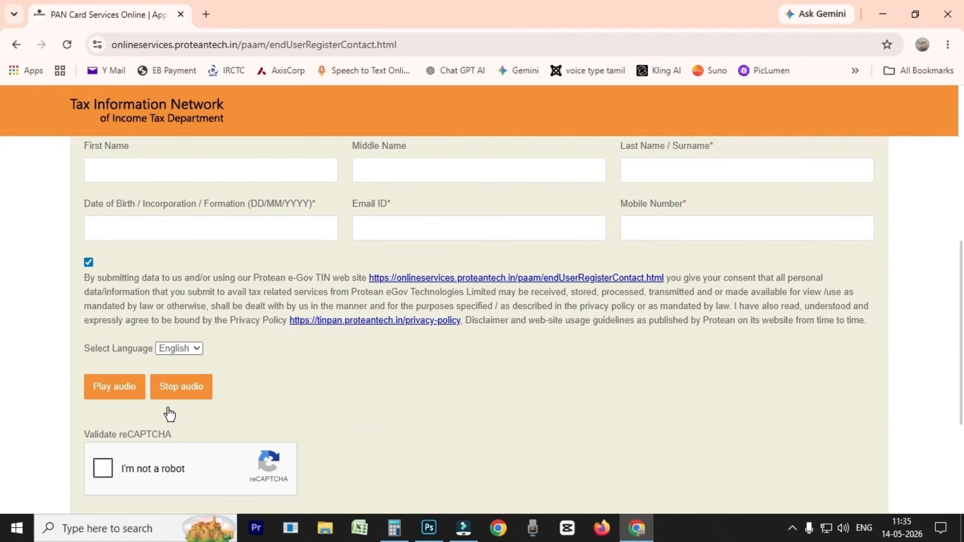
click(103, 468)
scroll(279, 433, down, 3)
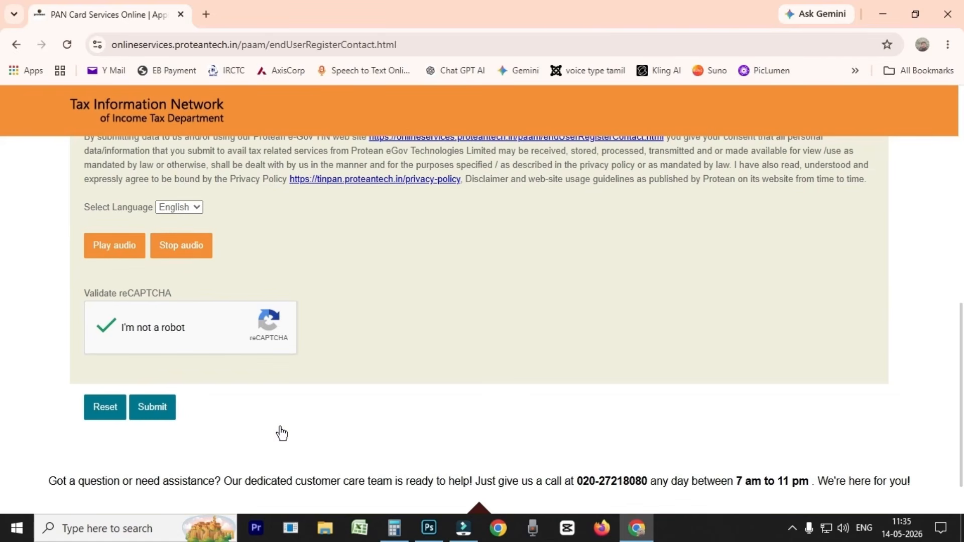
click(152, 409)
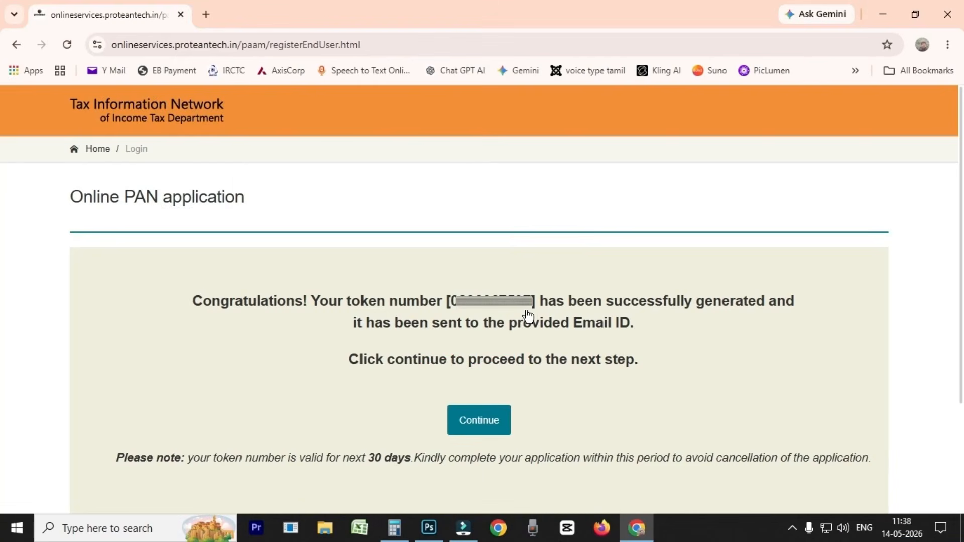
click(480, 421)
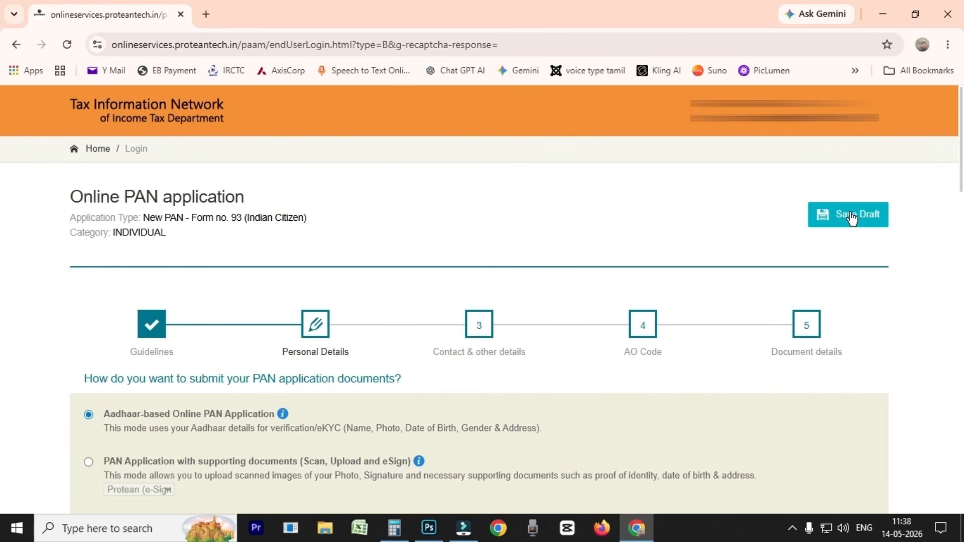
Answer Yes to having the Aadhaar photo printed on the PAN card.
scroll(748, 279, down, 4)
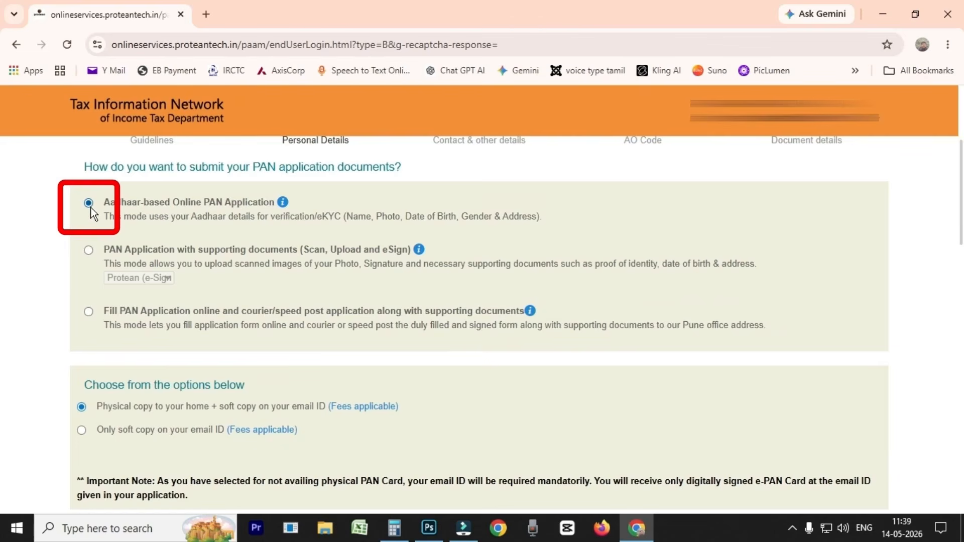
scroll(96, 216, down, 3)
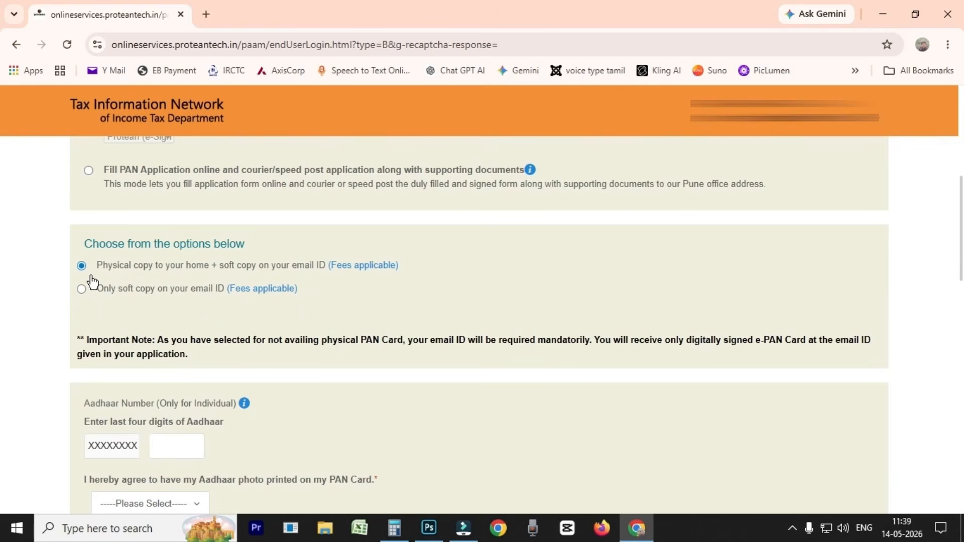
scroll(223, 307, down, 4)
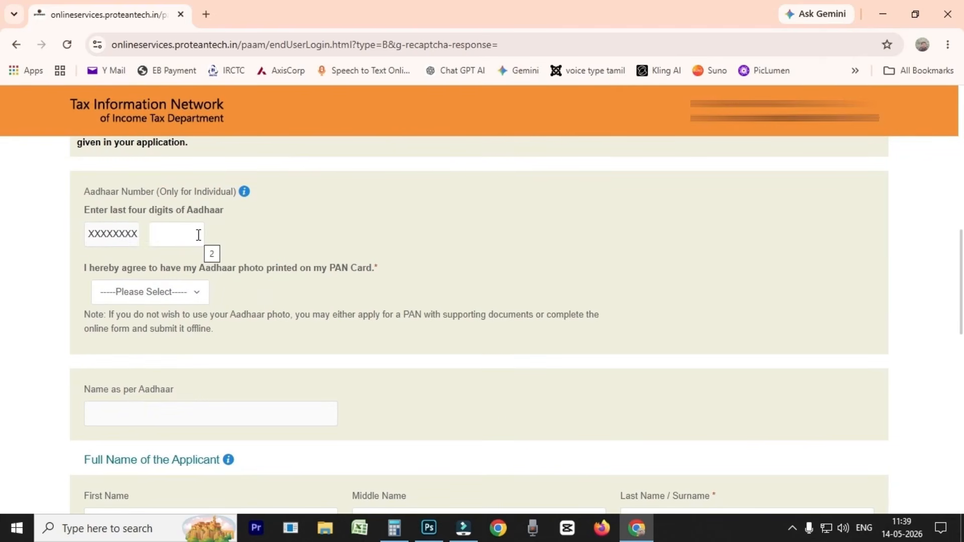
scroll(198, 236, down, 1)
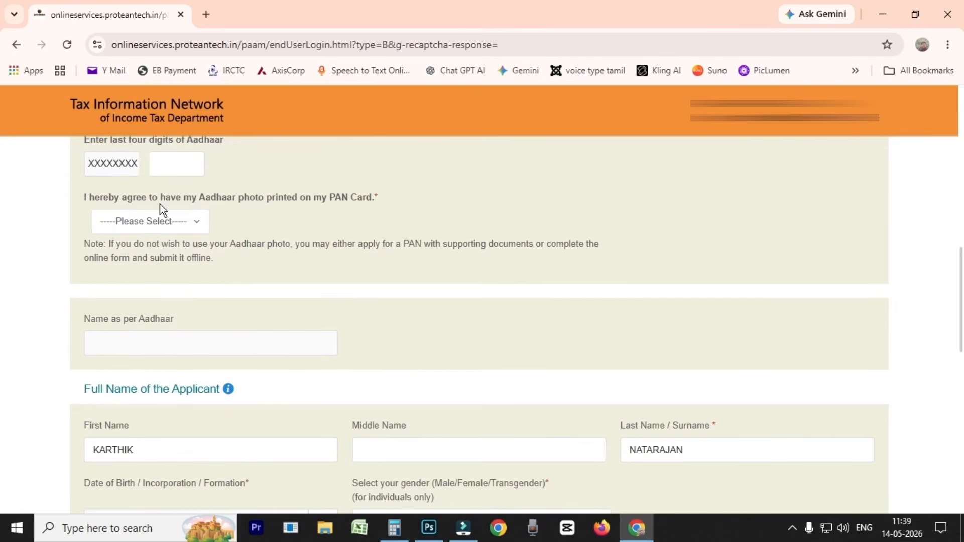
click(196, 223)
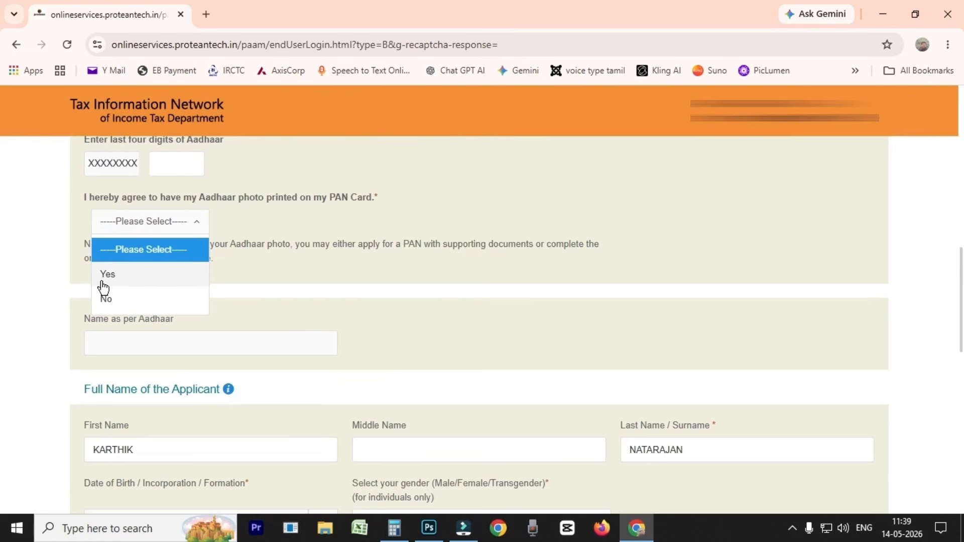
click(151, 274)
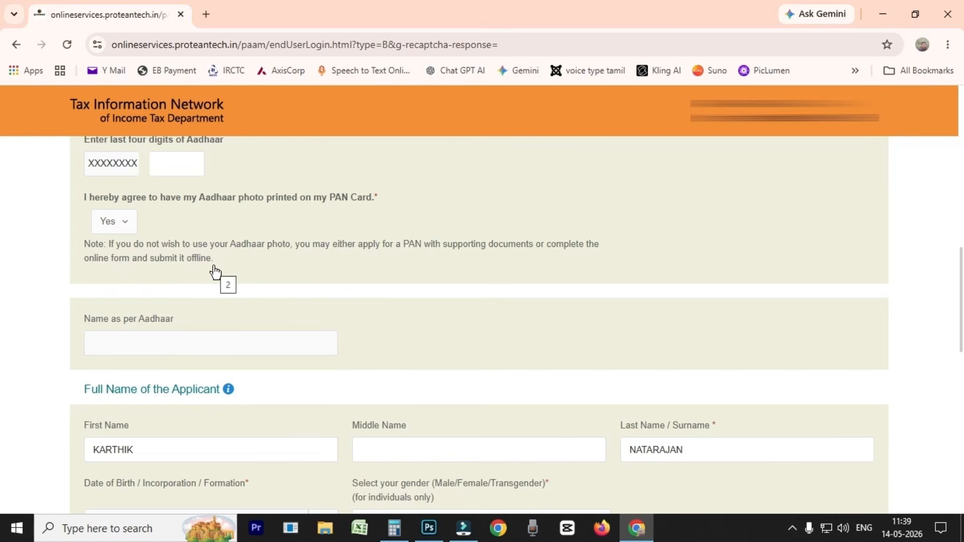
Set the applicant's gender to Male and activate the father's first name field in the parents' details.
scroll(215, 273, down, 1)
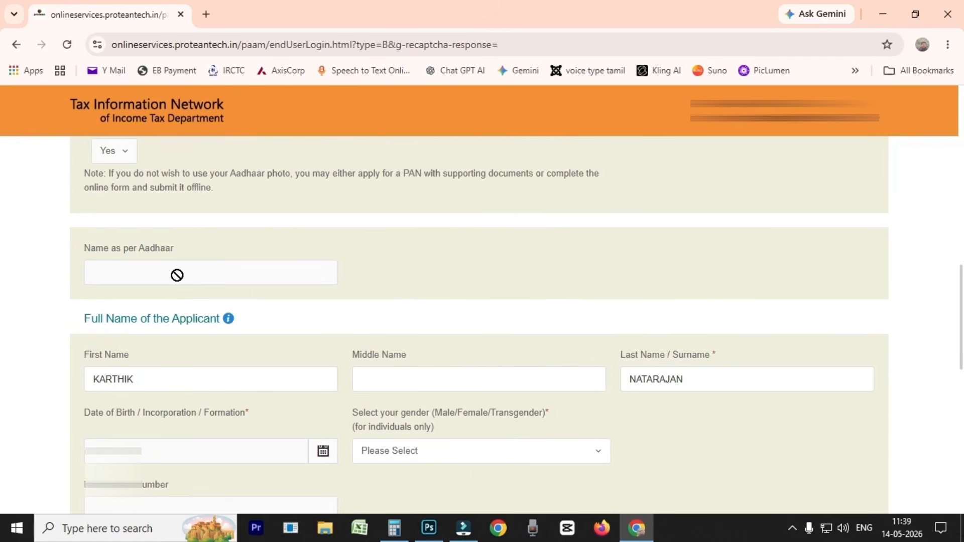
scroll(208, 277, down, 3)
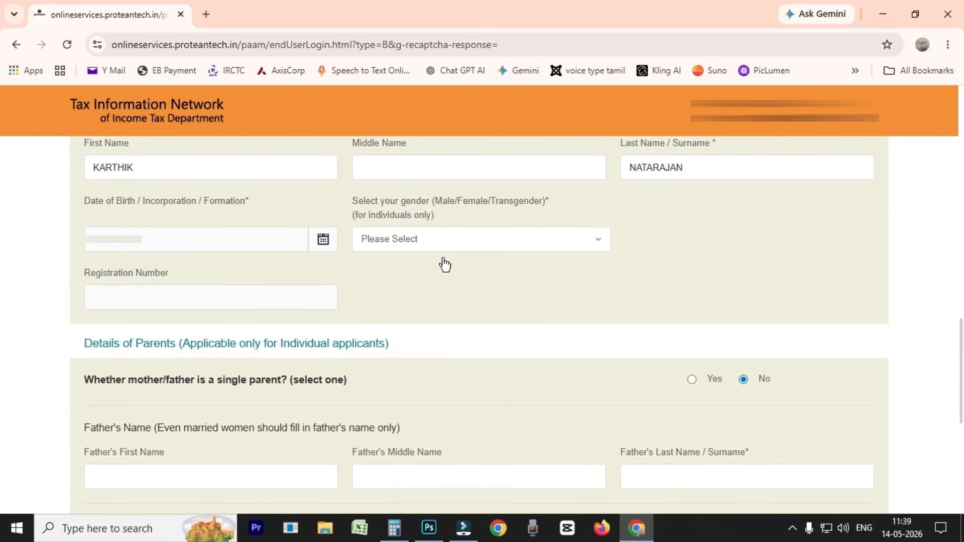
click(598, 242)
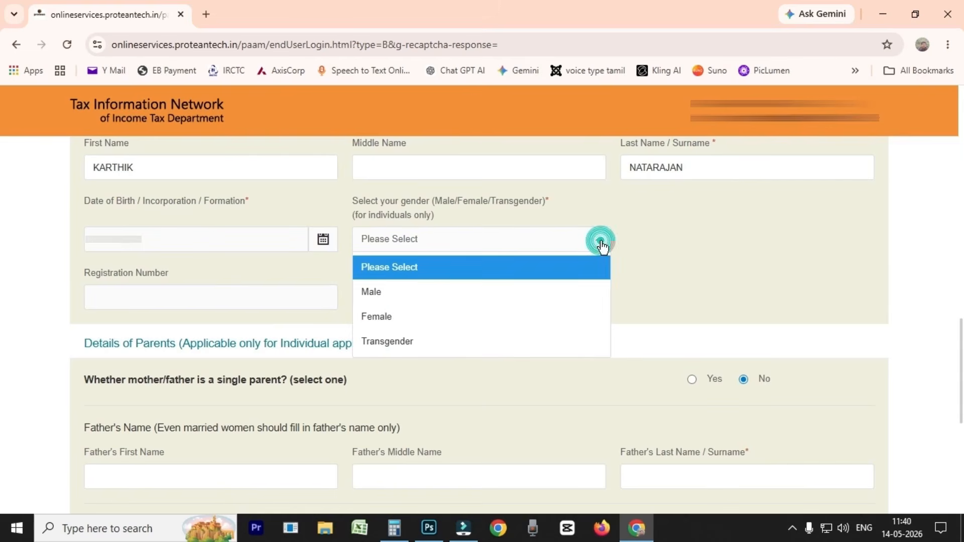
click(420, 295)
scroll(300, 318, down, 4)
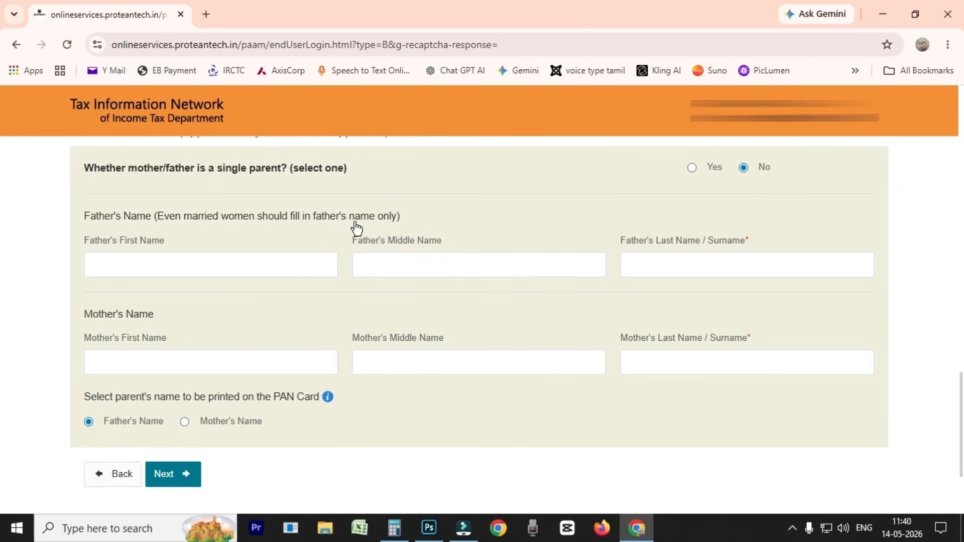
click(220, 268)
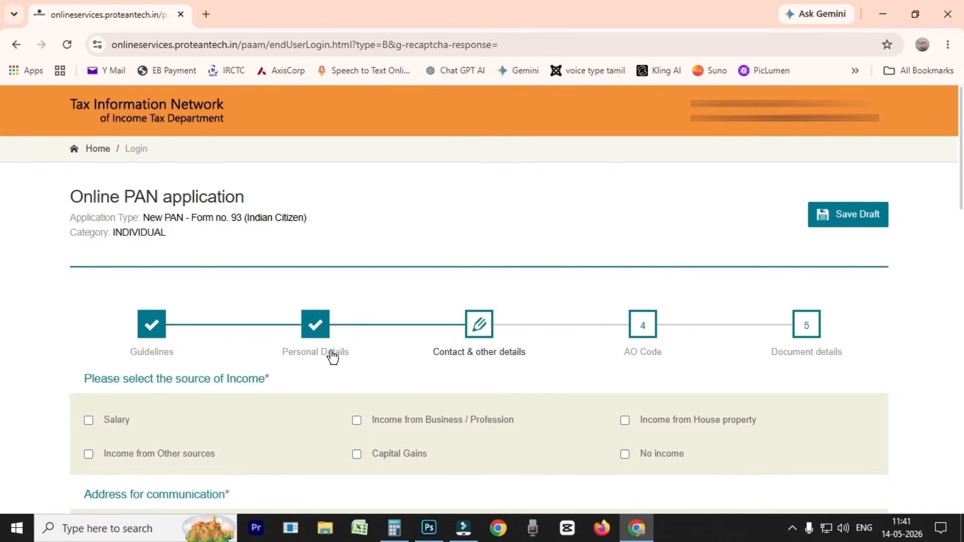
Save the application draft and select Salary as the source of income.
click(855, 214)
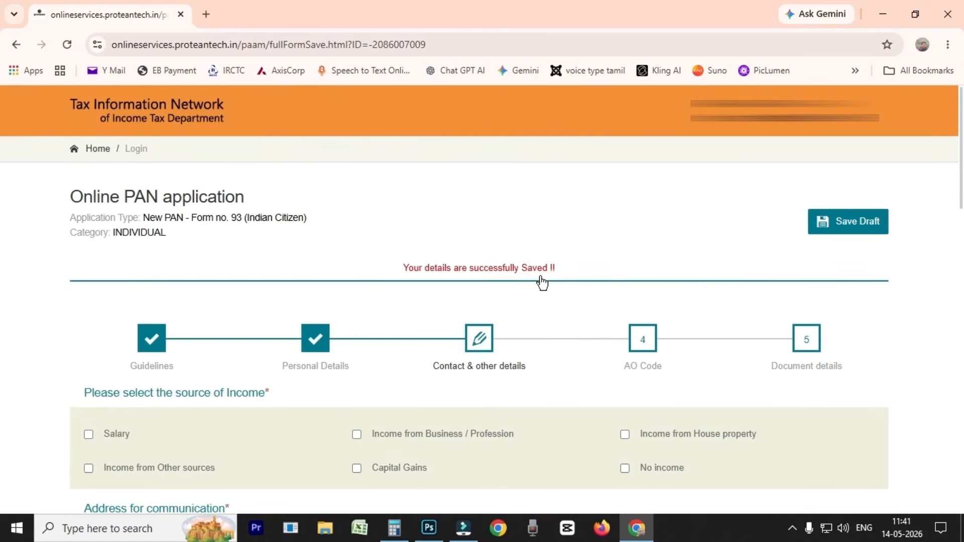
scroll(527, 301, down, 3)
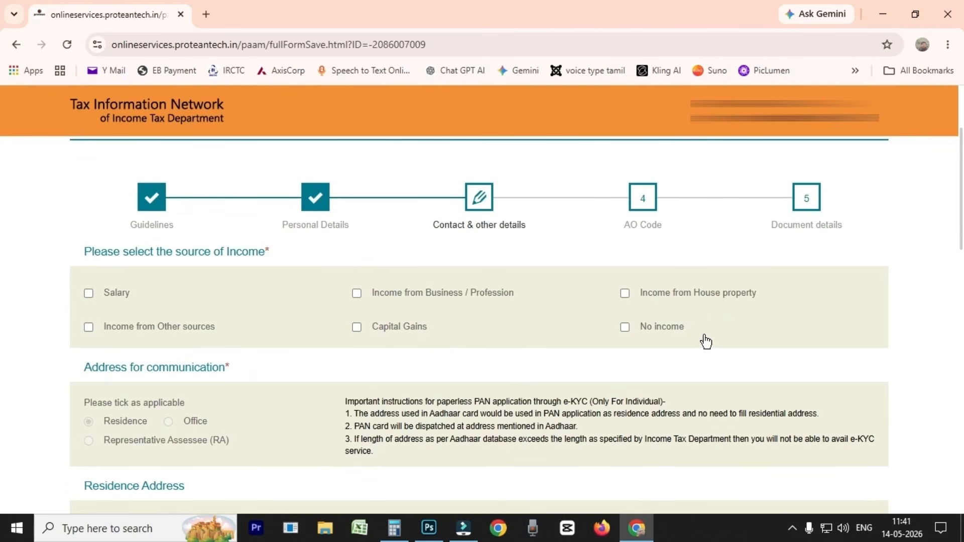
click(88, 293)
scroll(200, 344, down, 3)
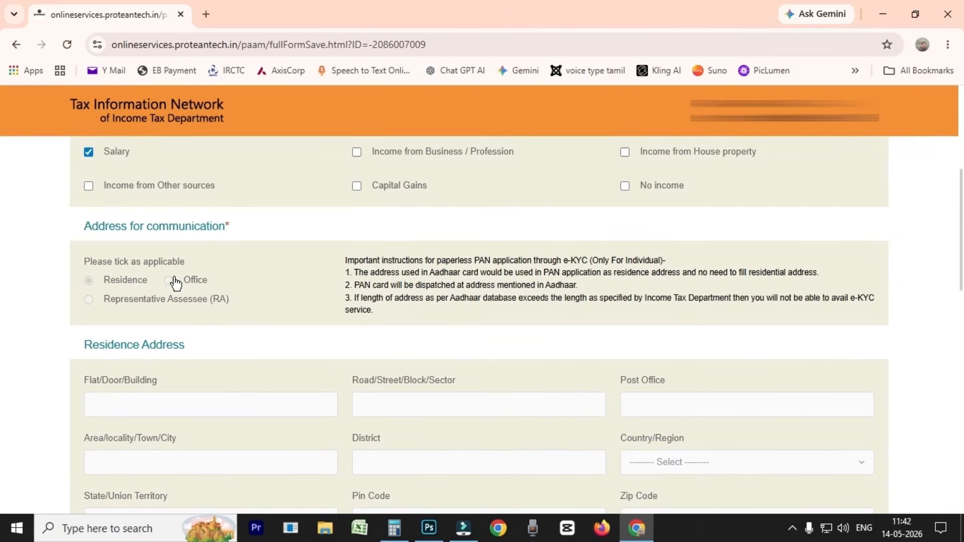
Set the country code (ISD code) in the telephone details to INDIA (91).
scroll(175, 283, down, 1)
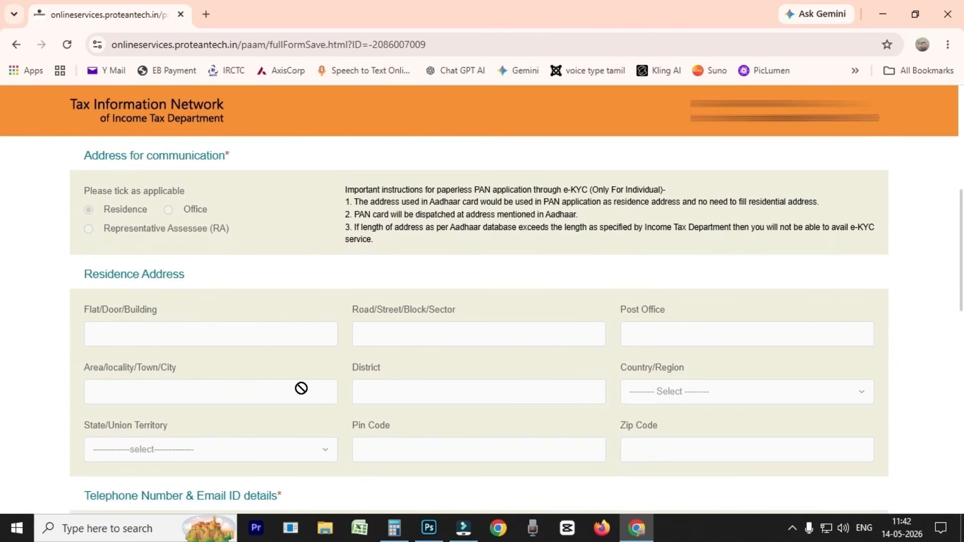
scroll(302, 388, down, 3)
click(303, 346)
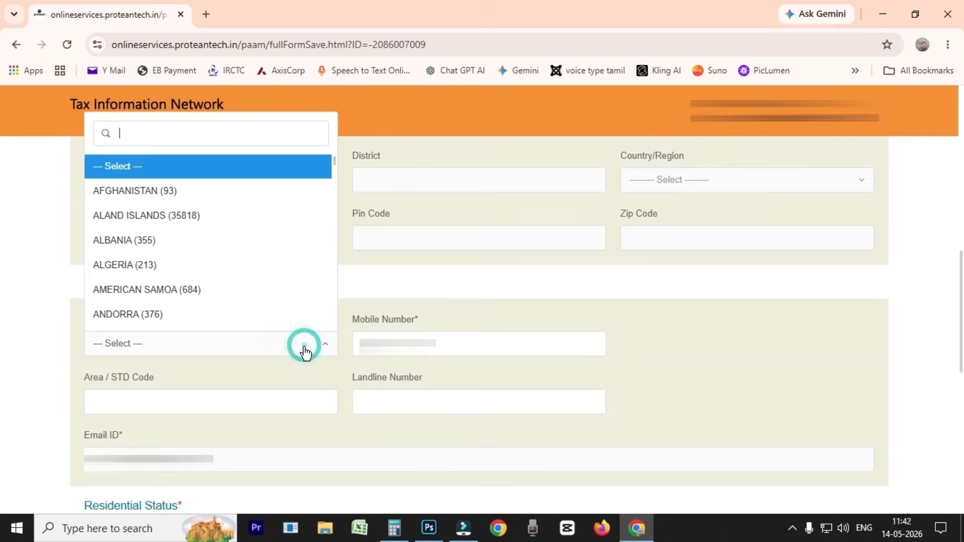
text(Ind)
click(225, 291)
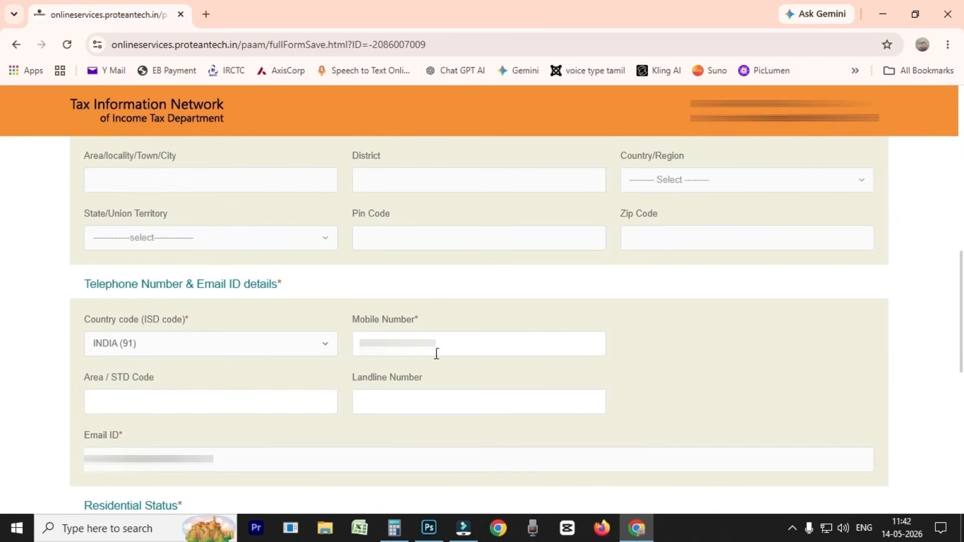
Finish the contact and other details, proceed to the AO Code section and save the draft.
scroll(436, 354, down, 3)
scroll(420, 267, down, 3)
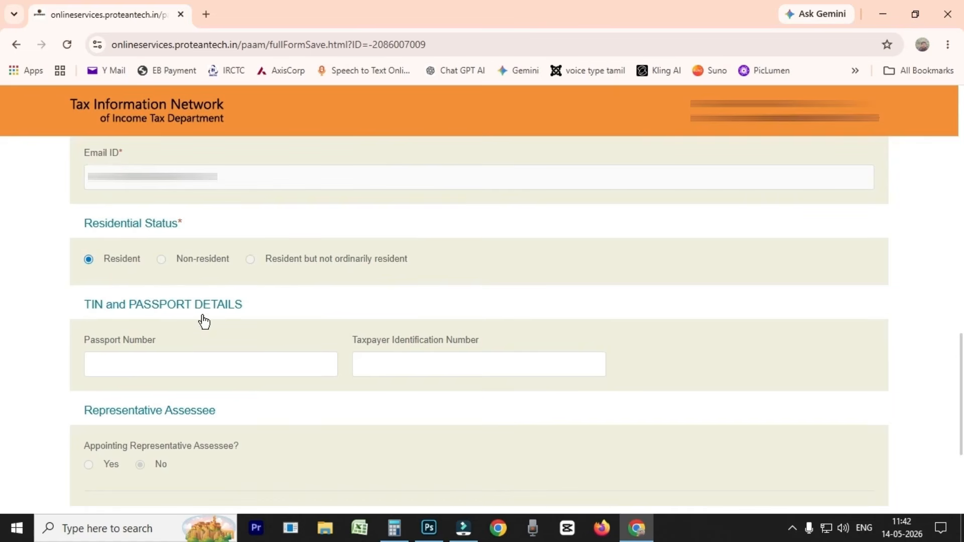
scroll(194, 413, down, 3)
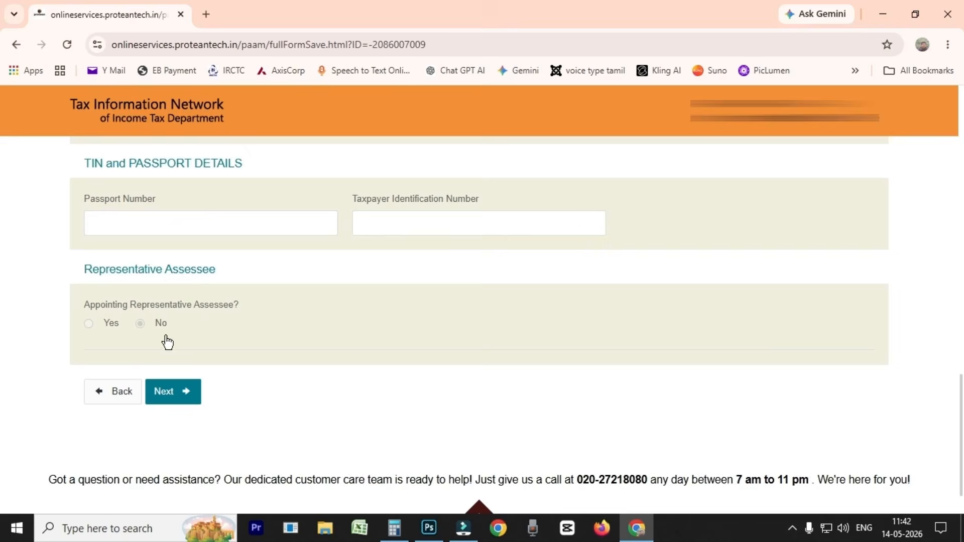
click(186, 394)
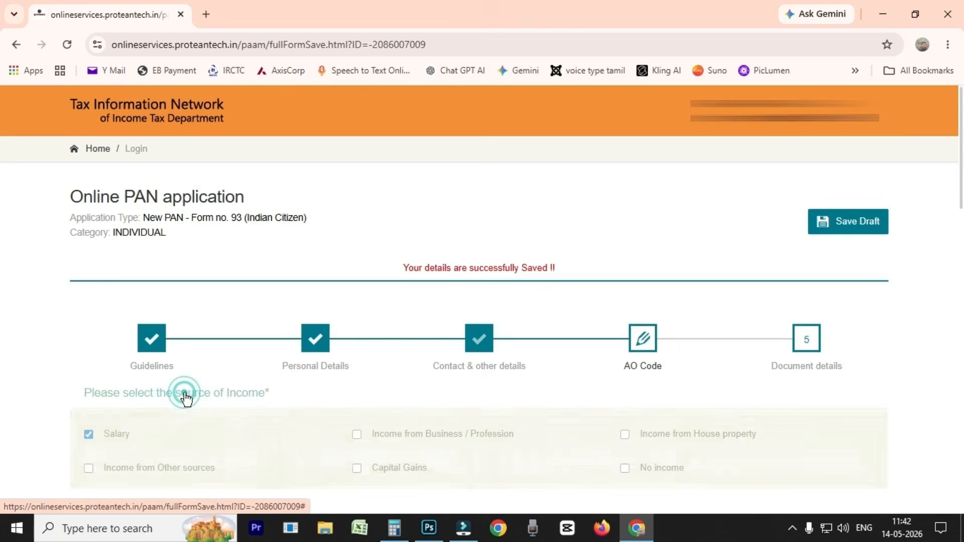
click(857, 224)
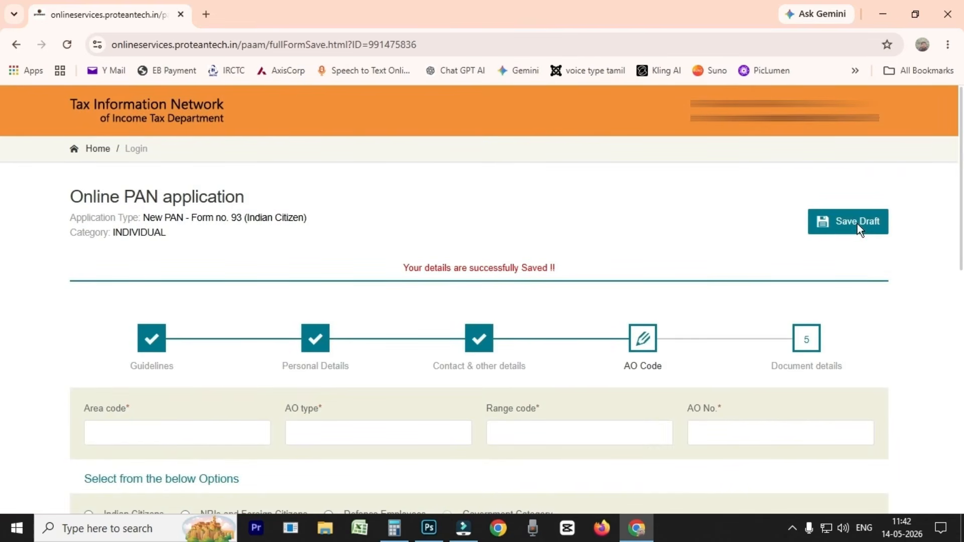
Choose Indian Citizens for the AO code lookup and set the state to TAMIL NADU.
scroll(637, 346, down, 3)
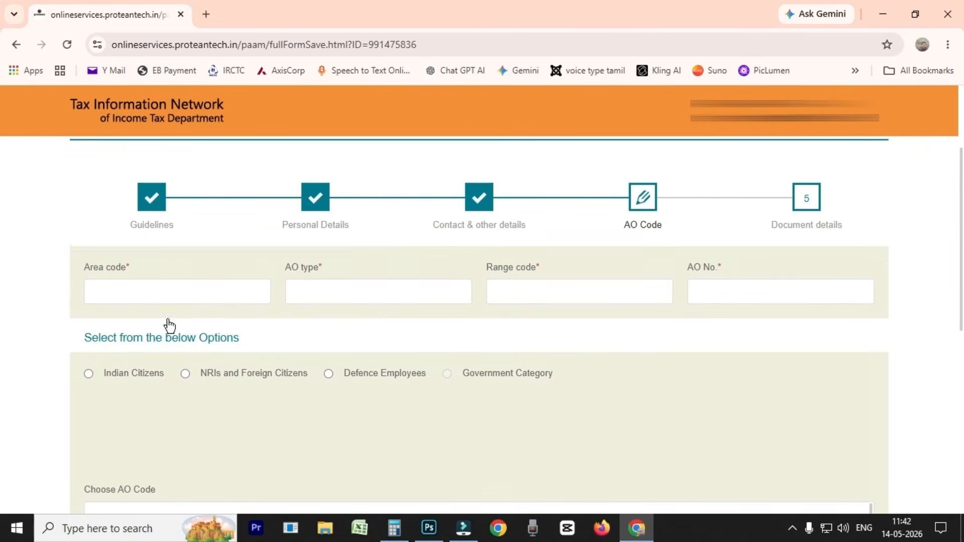
scroll(166, 322, down, 2)
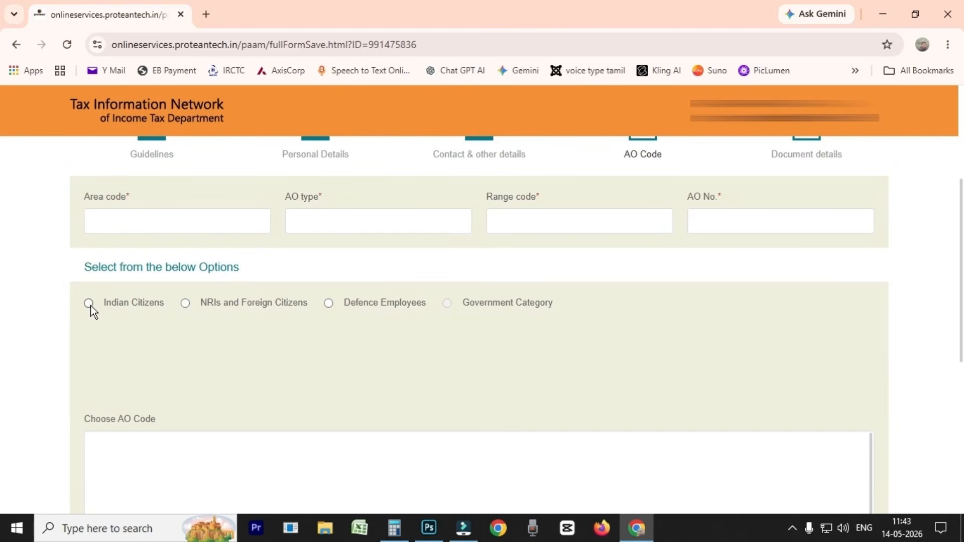
click(92, 305)
click(157, 360)
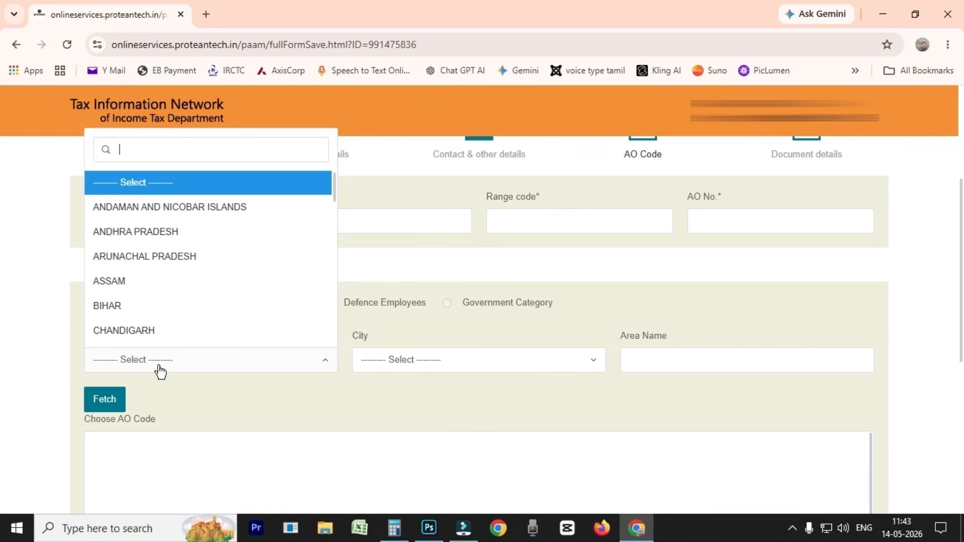
scroll(205, 303, down, 5)
click(190, 208)
scroll(189, 223, down, 2)
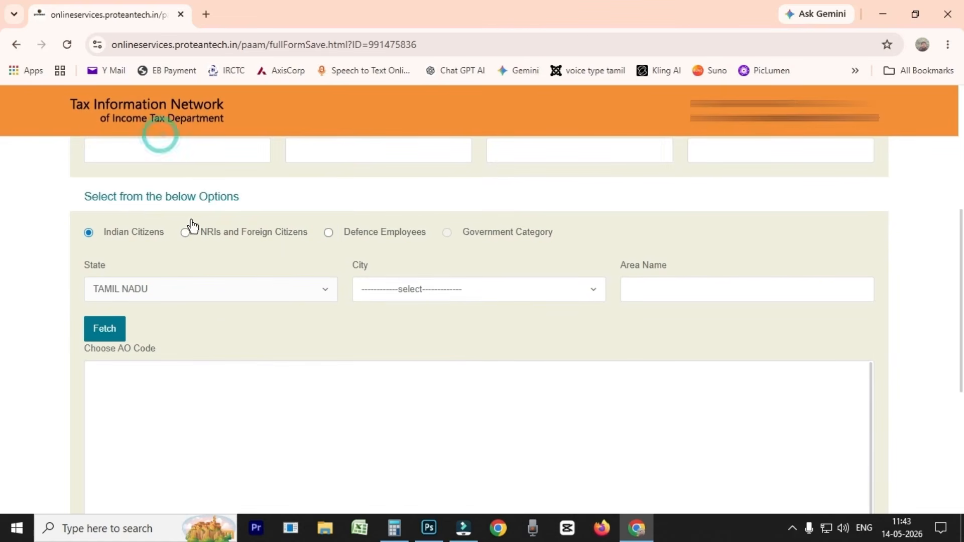
Set the city to TIRUPPUR and fetch its AO codes.
click(435, 291)
click(436, 353)
click(106, 331)
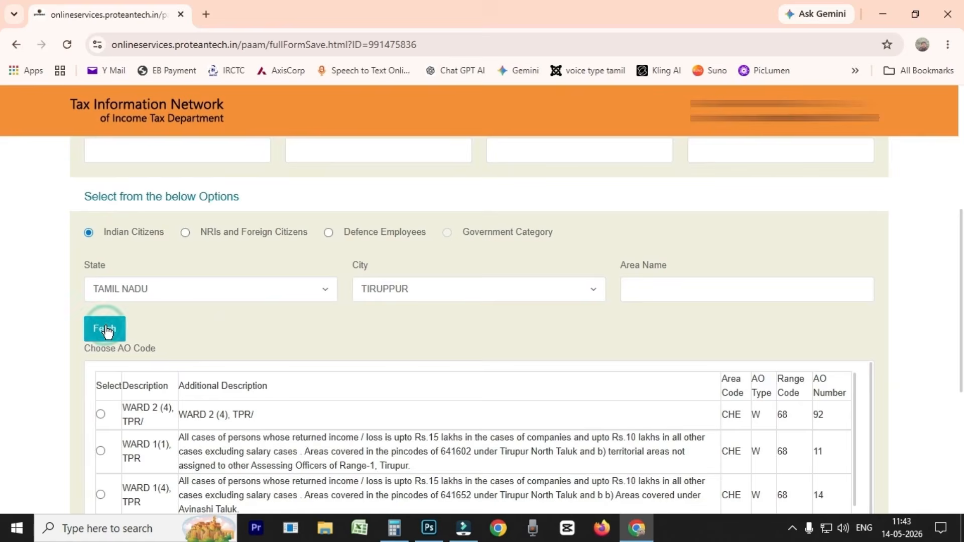
Select the CIRCLE 1,TPR entry as the AO code and check the filled-in area code, AO type, range code and AO number.
scroll(333, 409, down, 2)
scroll(247, 334, down, 3)
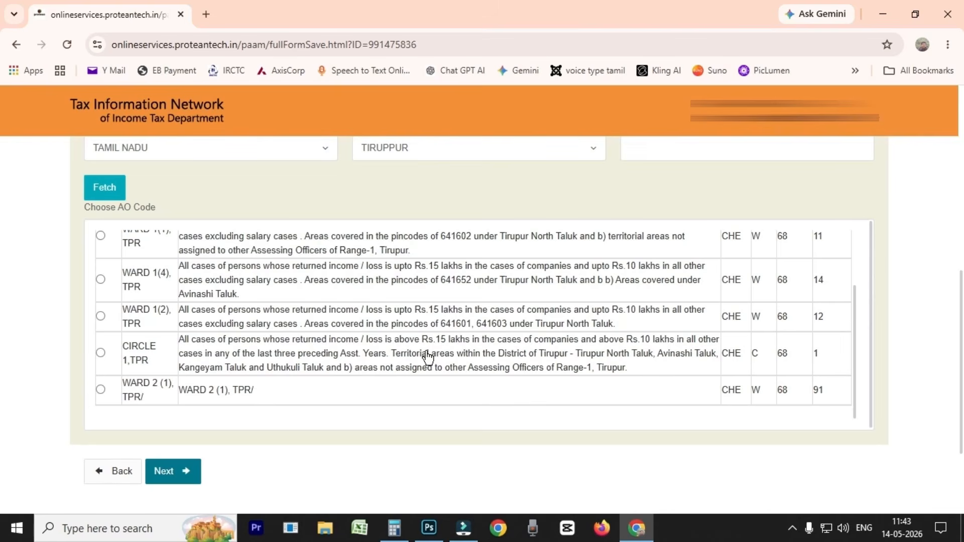
click(100, 353)
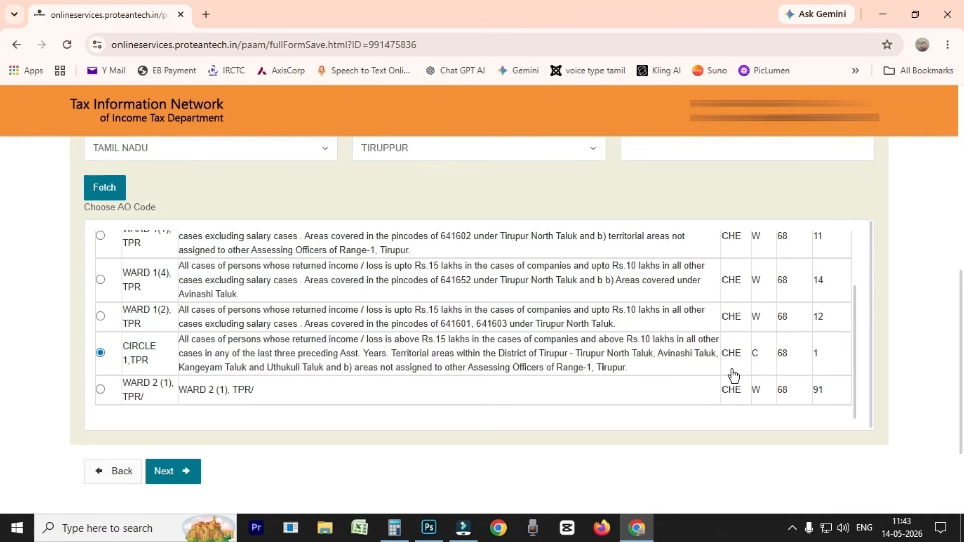
scroll(888, 361, up, 6)
scroll(828, 366, down, 1)
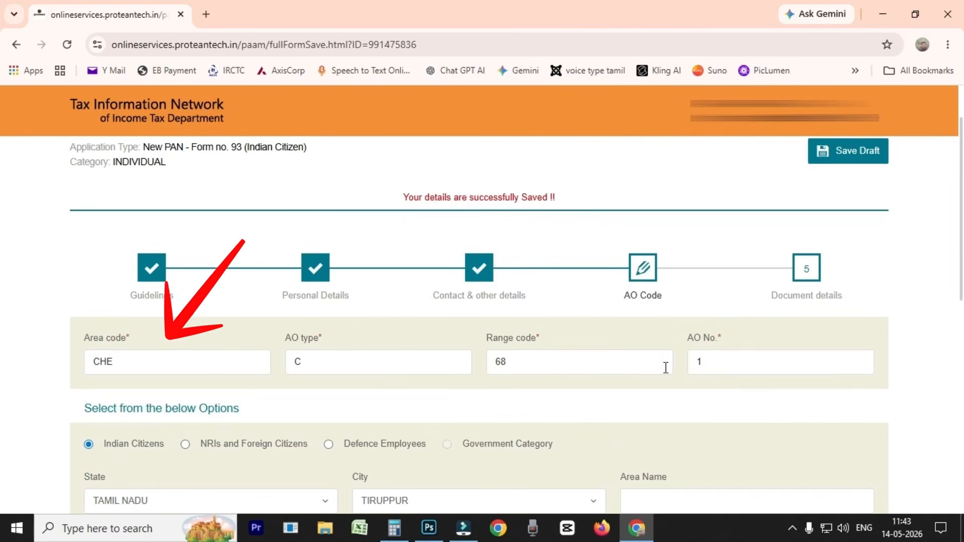
Finish the AO Code section, proceed to Document details and save the draft.
scroll(83, 424, down, 12)
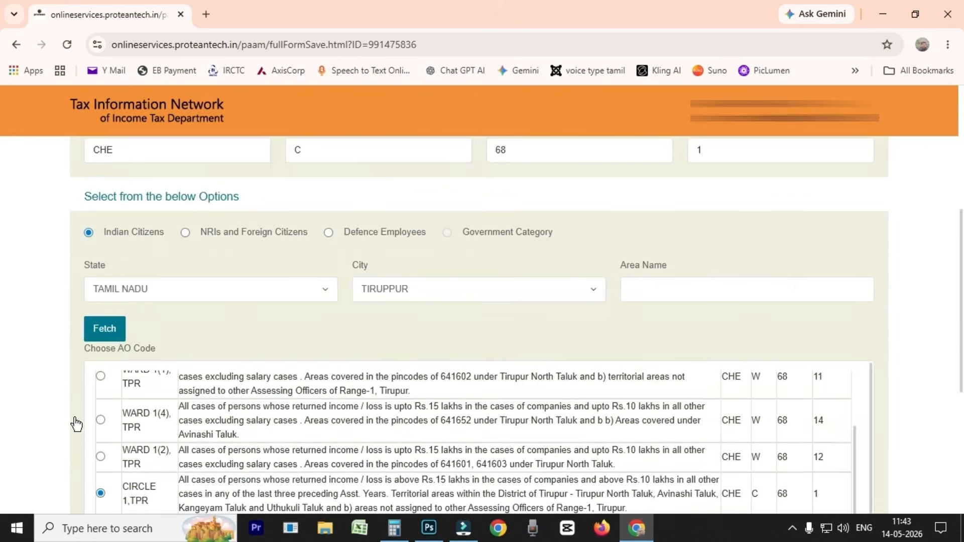
click(183, 340)
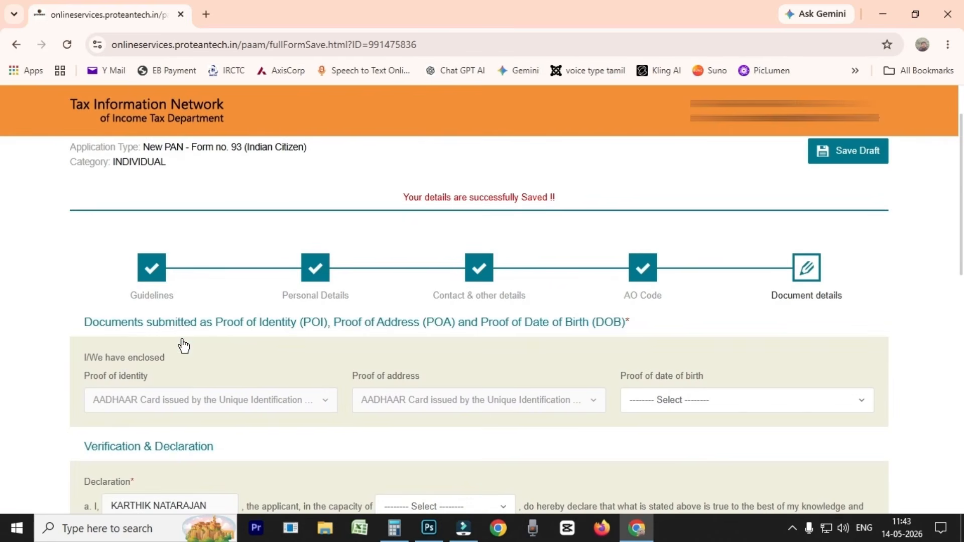
click(873, 159)
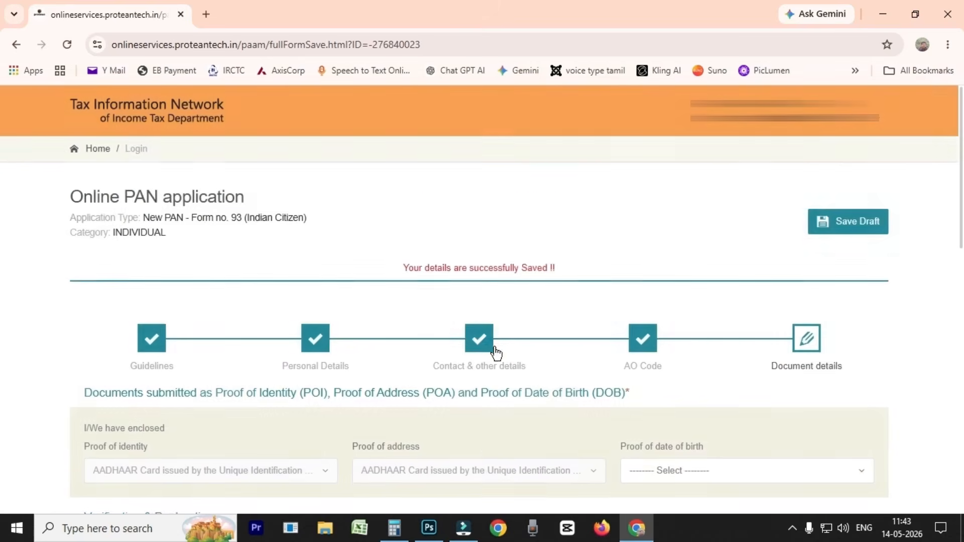
Choose Driving License as the proof of date of birth.
scroll(485, 378, down, 1)
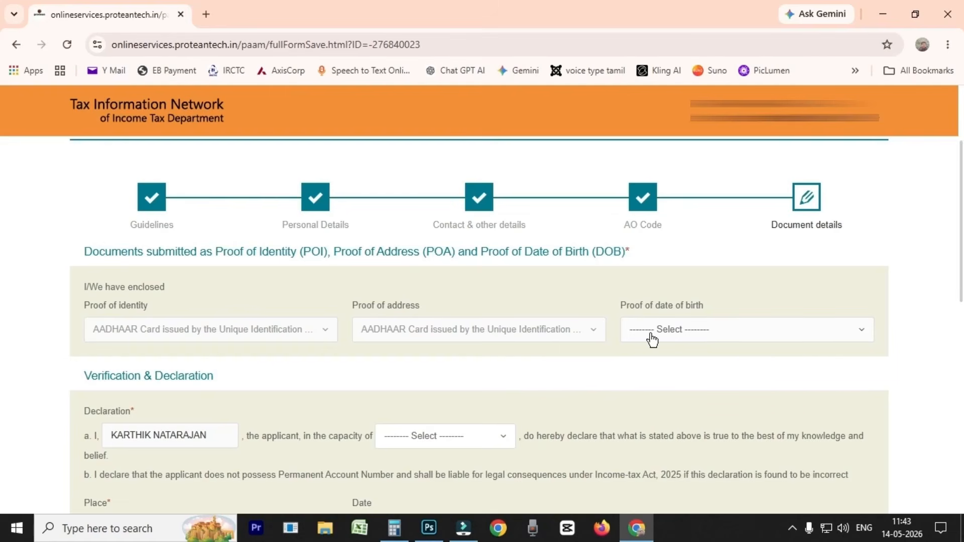
click(731, 337)
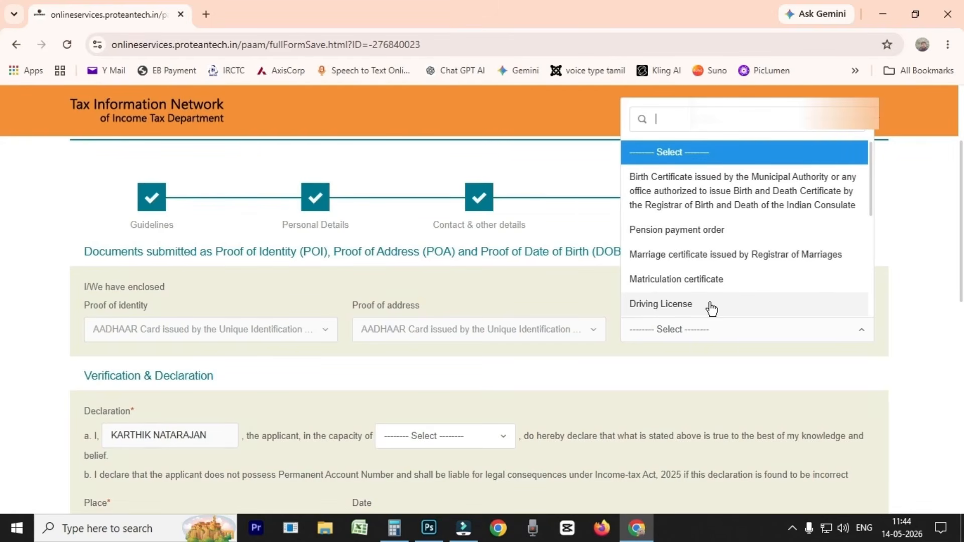
click(692, 306)
scroll(661, 373, down, 3)
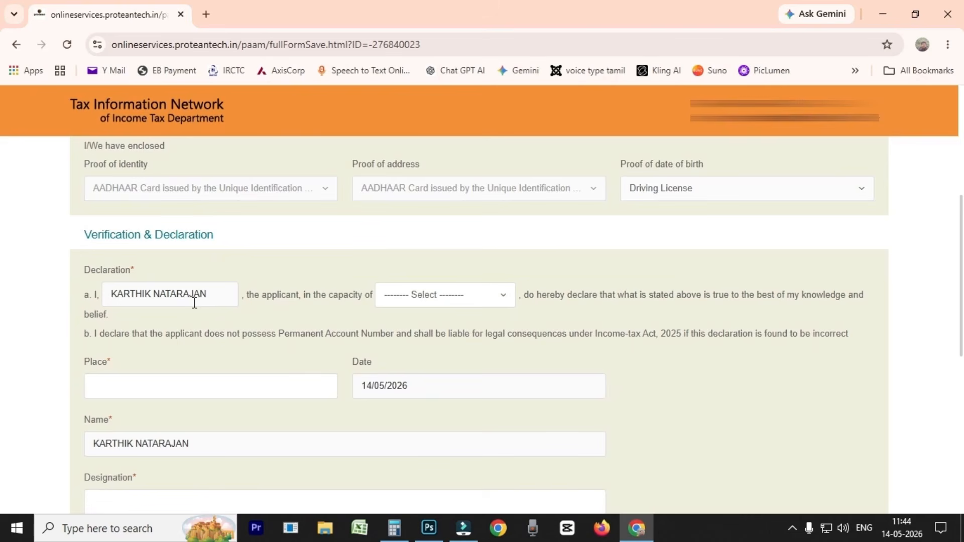
Set the applicant's capacity in the declaration to Self and enter TIRUPPUR as the place.
click(446, 301)
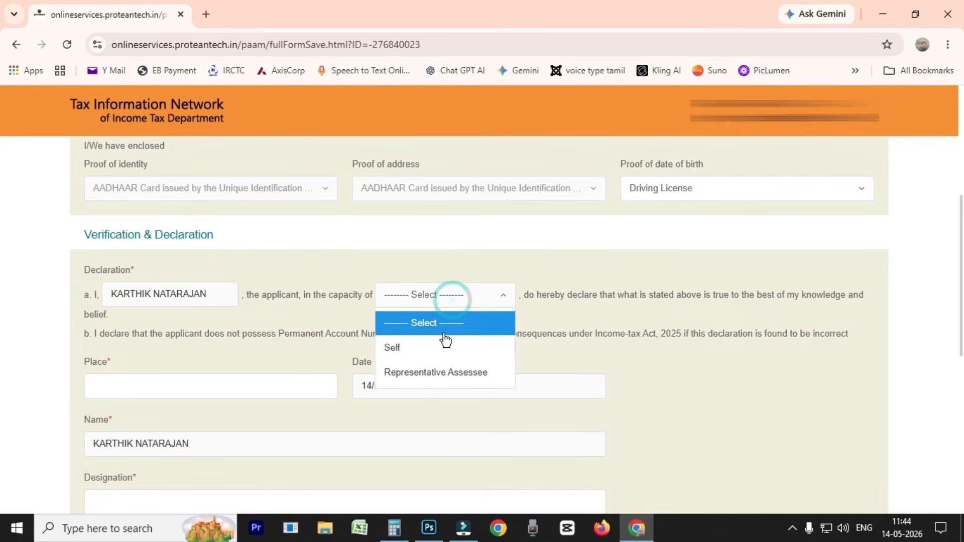
click(430, 349)
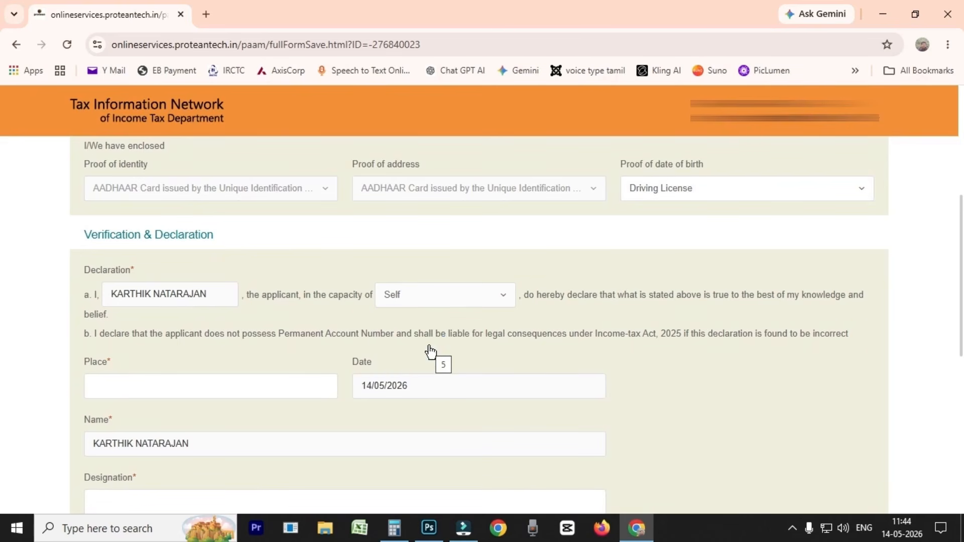
click(442, 296)
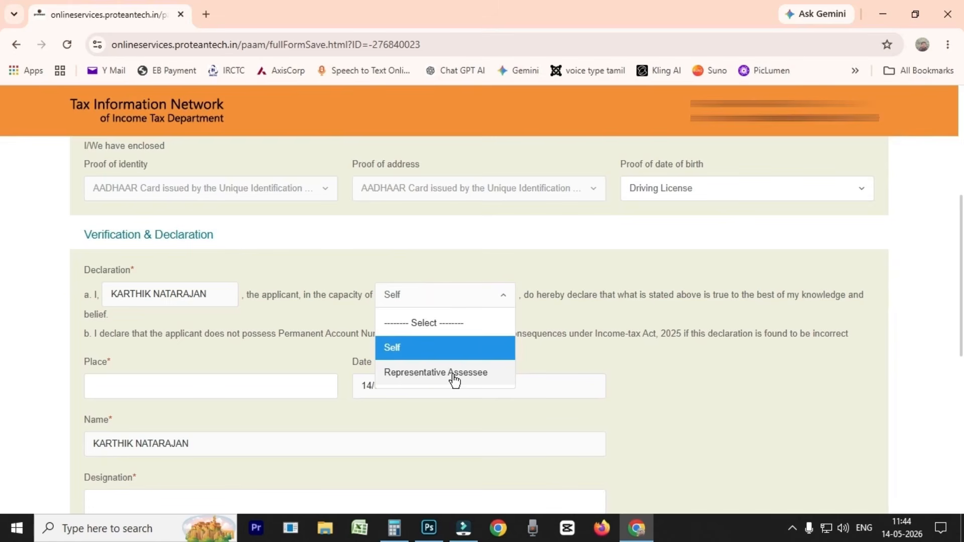
click(430, 358)
click(149, 386)
text(TIRUPPUR)
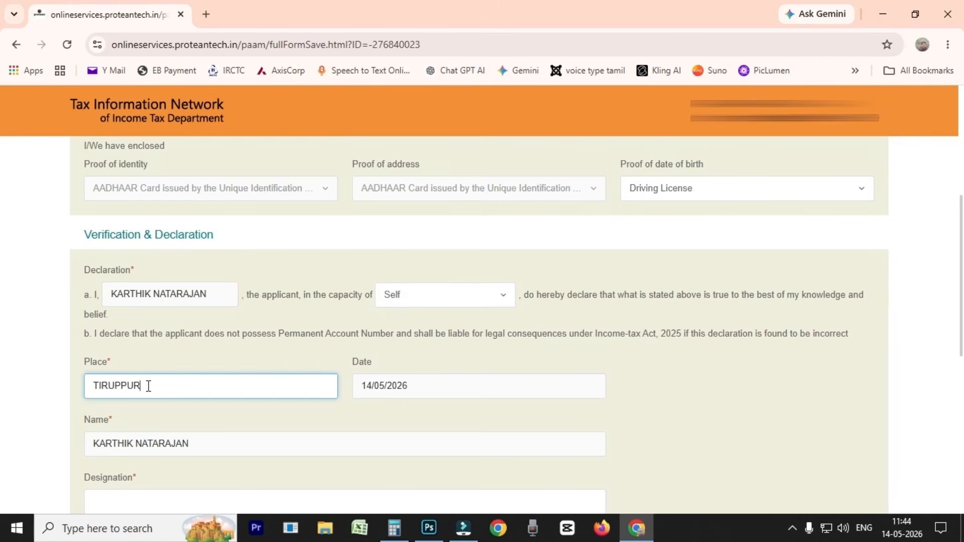
Try SELF and REPRESENTATIVE ASSESSEE as the designation in the declaration, and clear the entry.
scroll(149, 386, down, 3)
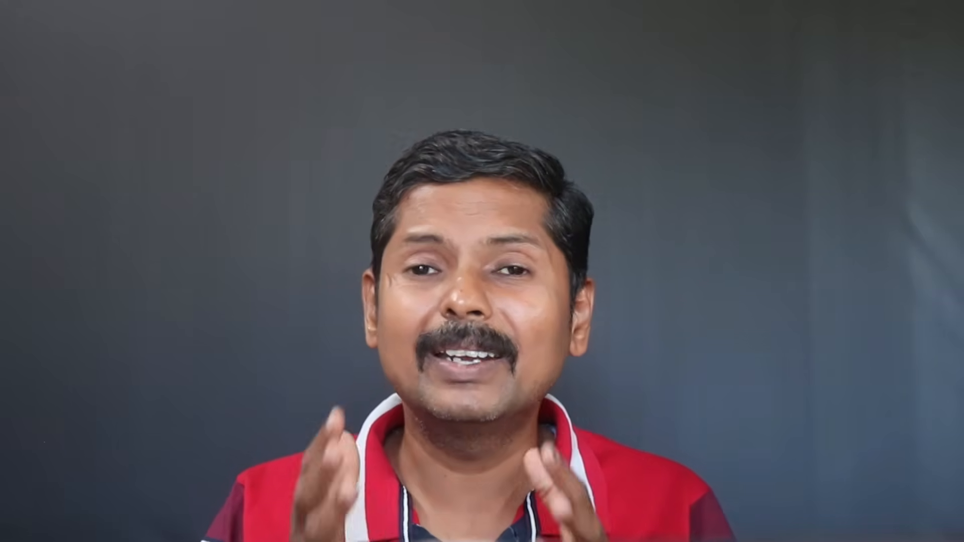
click(92, 364)
text(SELF)
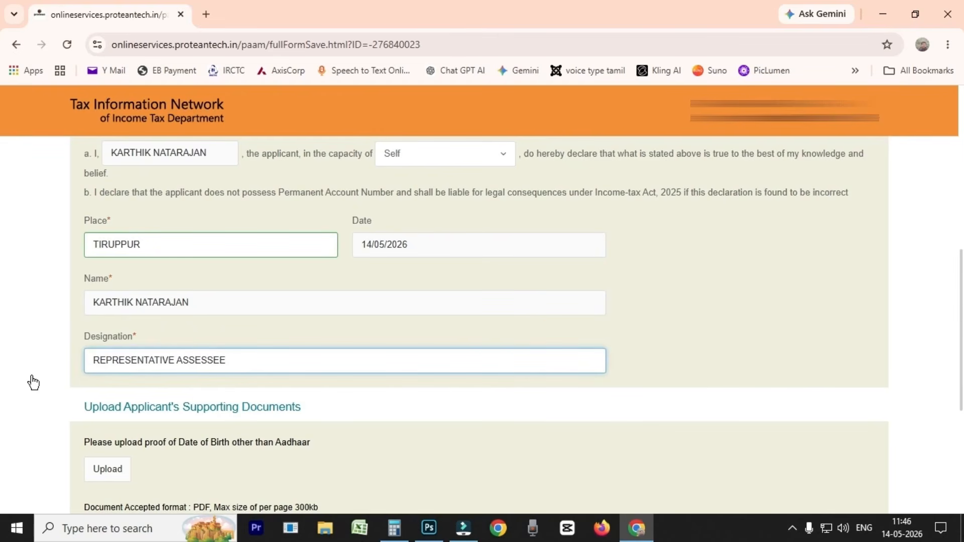
scroll(215, 387, down, 3)
key(ctrl+a)
key(BackSpace)
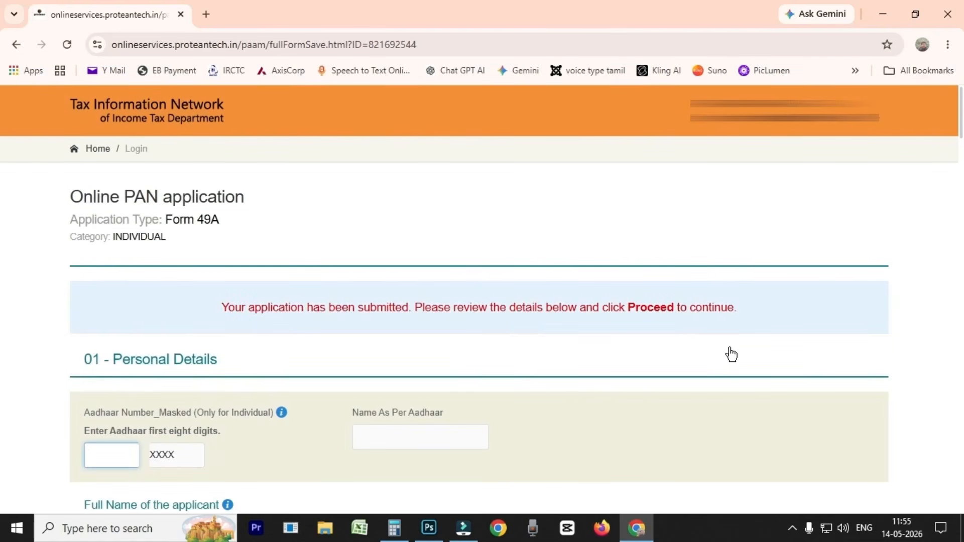
Review all sections of the submitted PAN application and proceed to the mode of payment.
scroll(723, 363, down, 1)
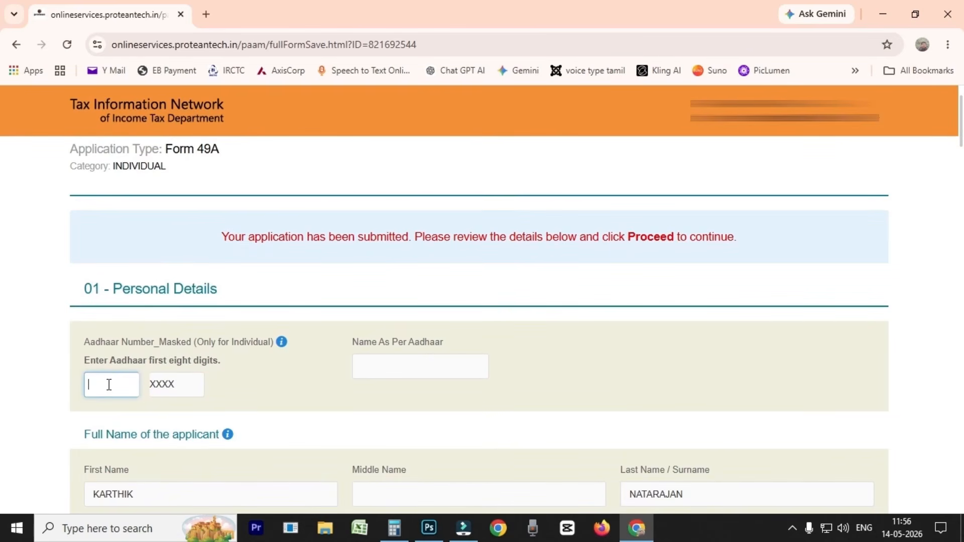
scroll(109, 385, down, 8)
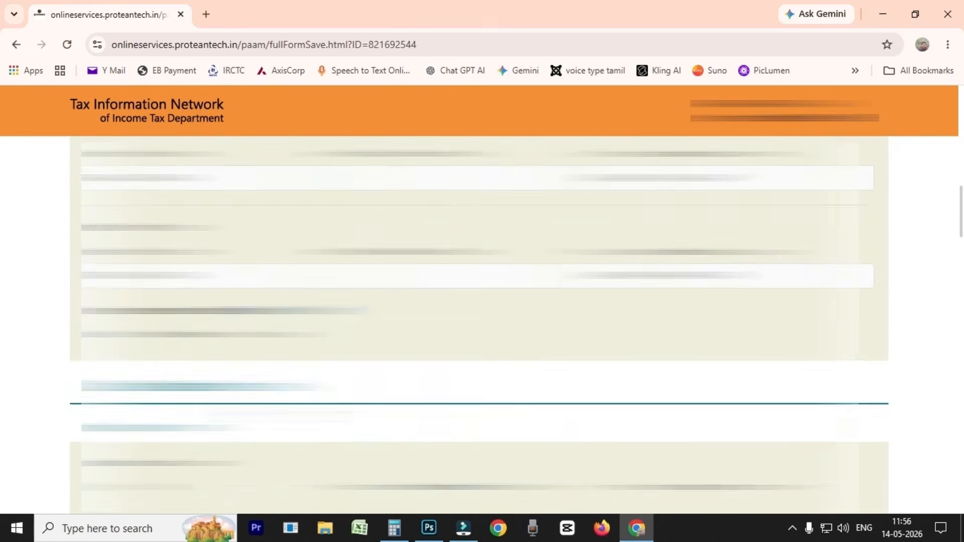
scroll(479, 324, down, 10)
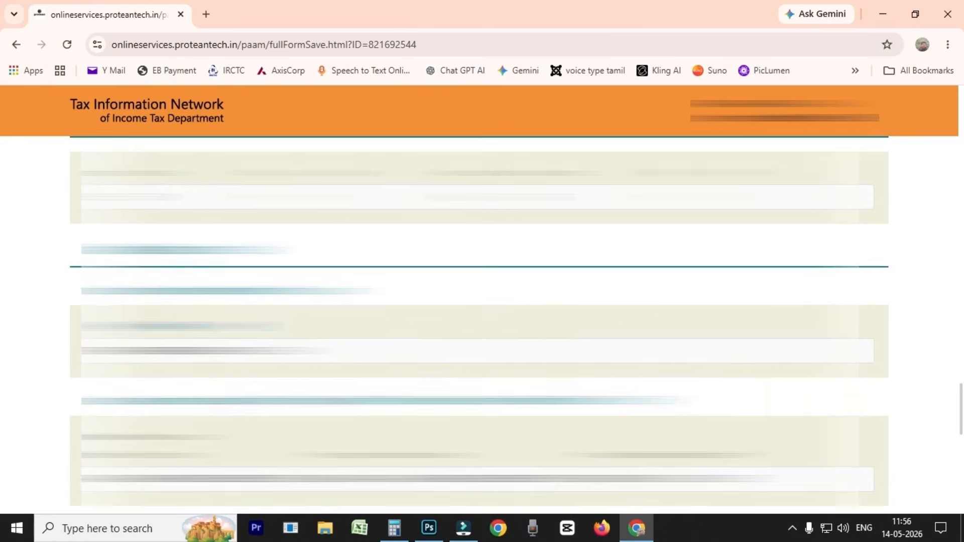
scroll(165, 344, down, 5)
click(182, 355)
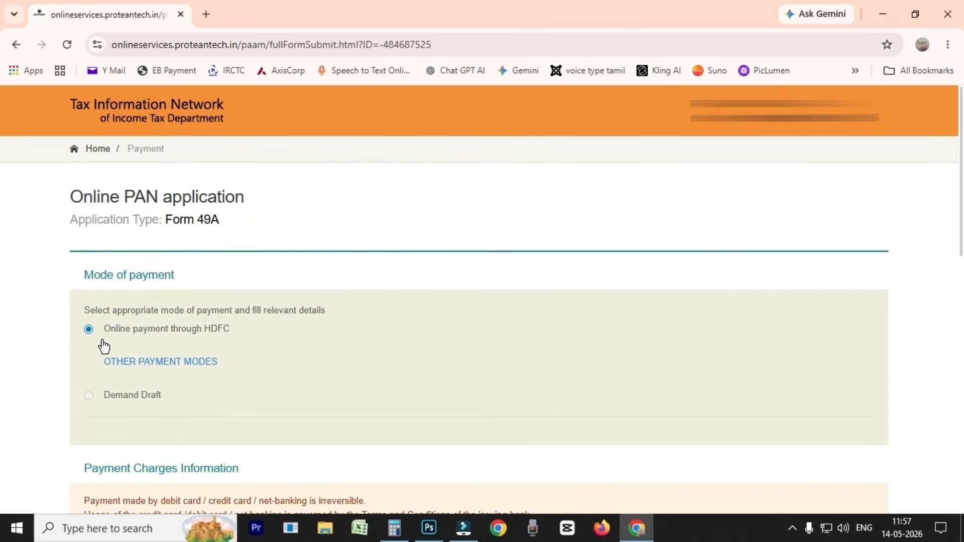
Review the payment charges for online payment through HDFC, agree to the terms of service and proceed to payment.
scroll(261, 382, down, 3)
scroll(261, 397, down, 3)
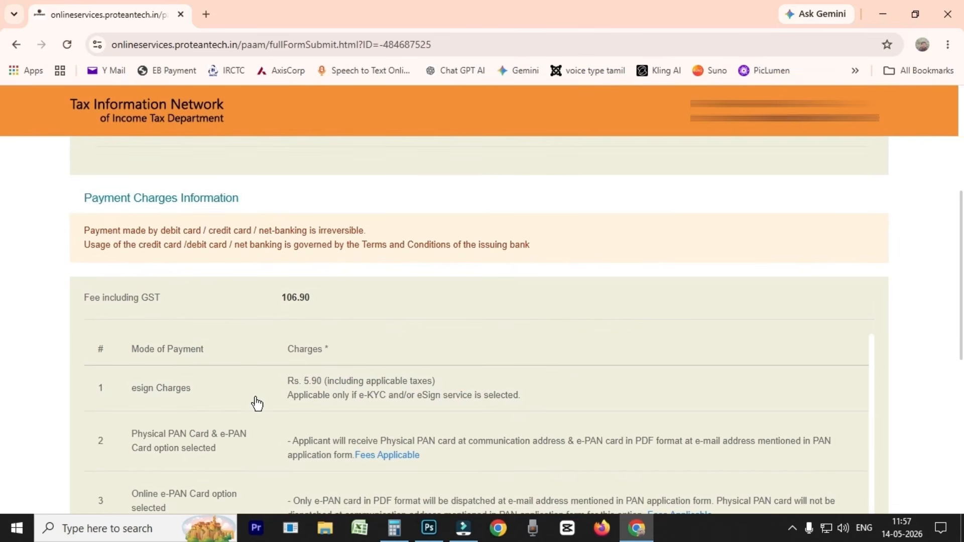
scroll(270, 472, down, 6)
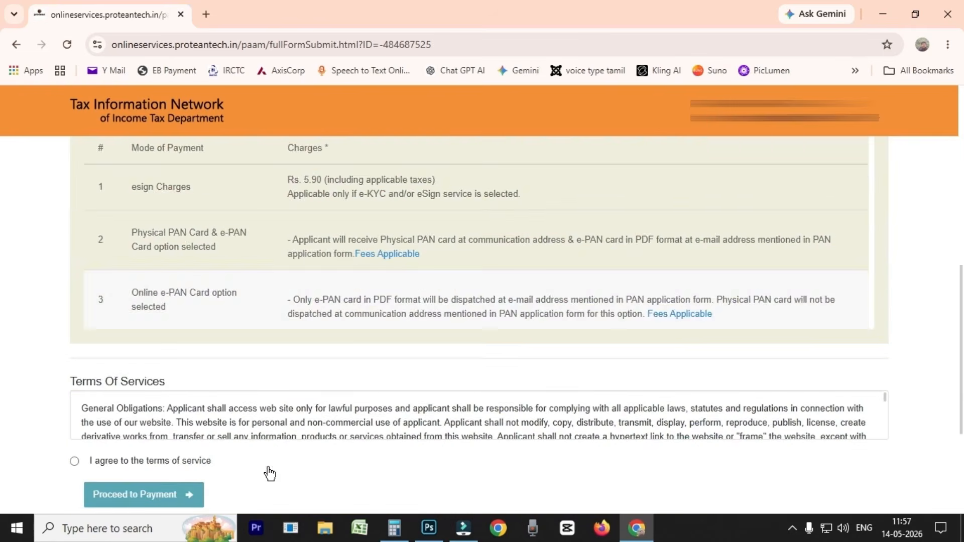
click(74, 370)
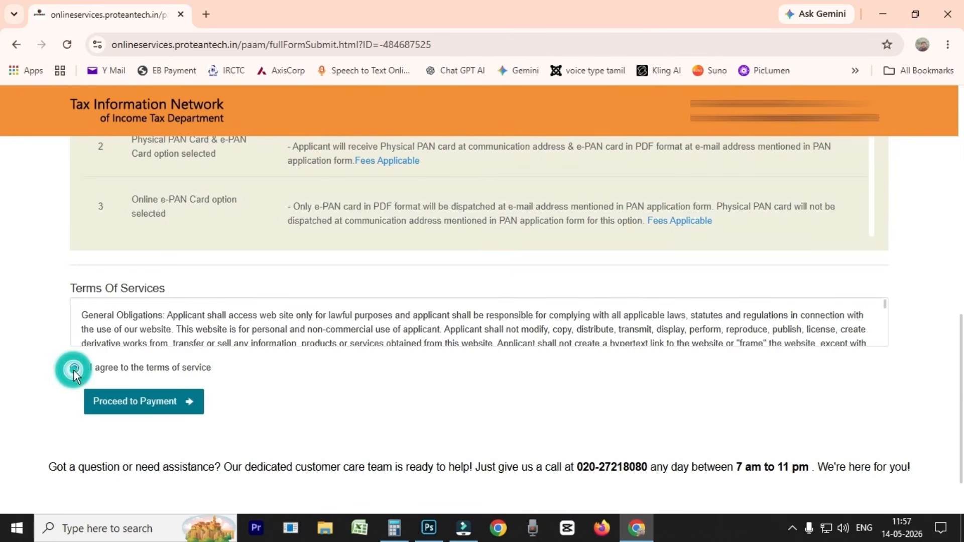
click(156, 410)
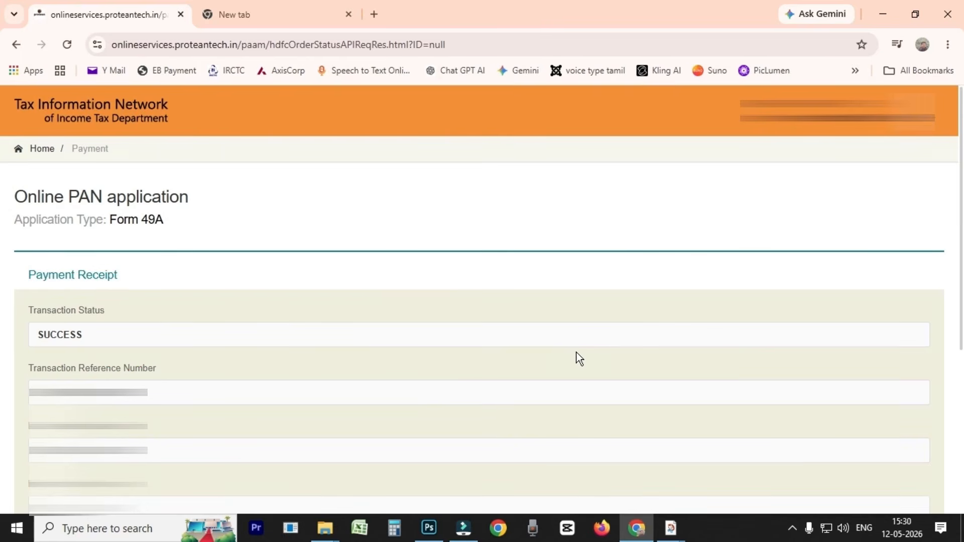
Continue from the payment receipt and authenticate Aadhaar after consenting to the use of the Aadhaar details.
scroll(372, 427, down, 5)
click(82, 359)
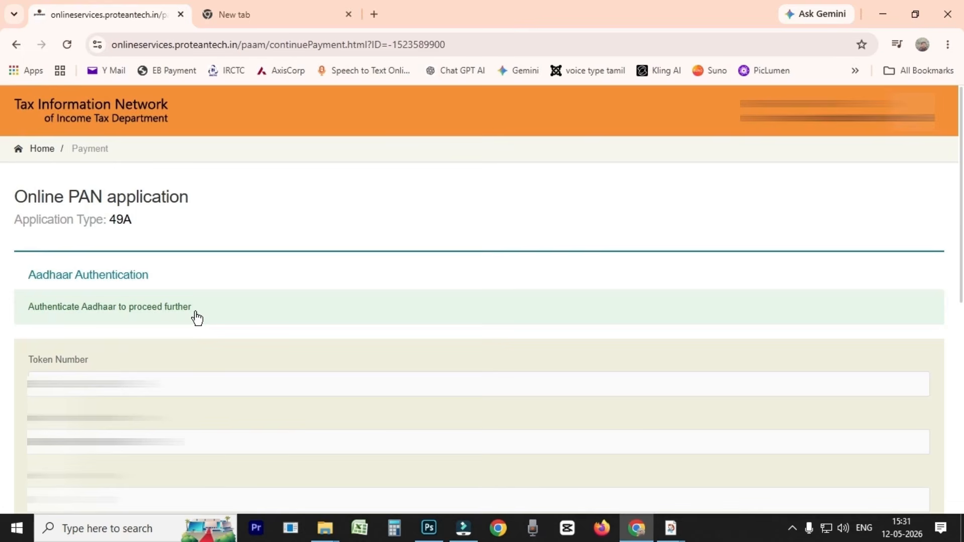
scroll(197, 318, down, 5)
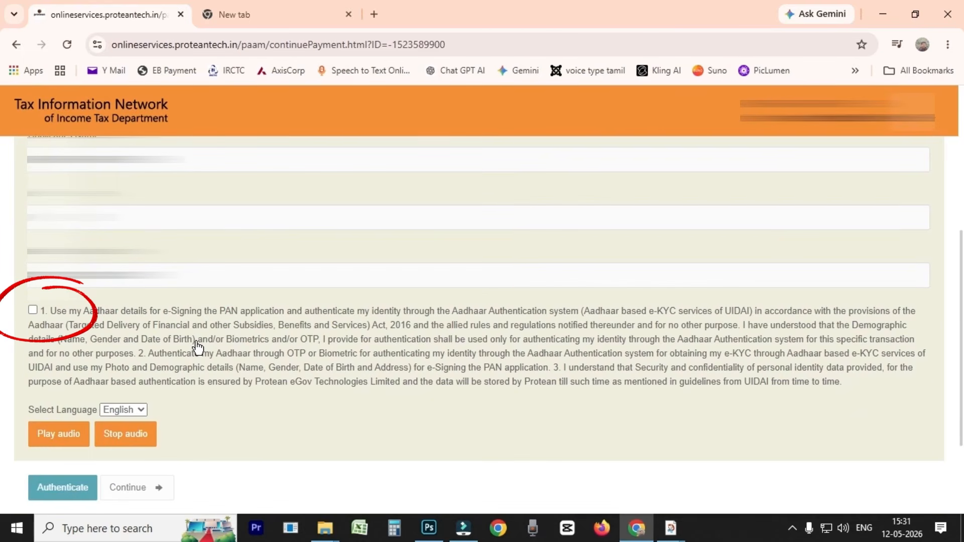
click(32, 310)
scroll(312, 389, down, 3)
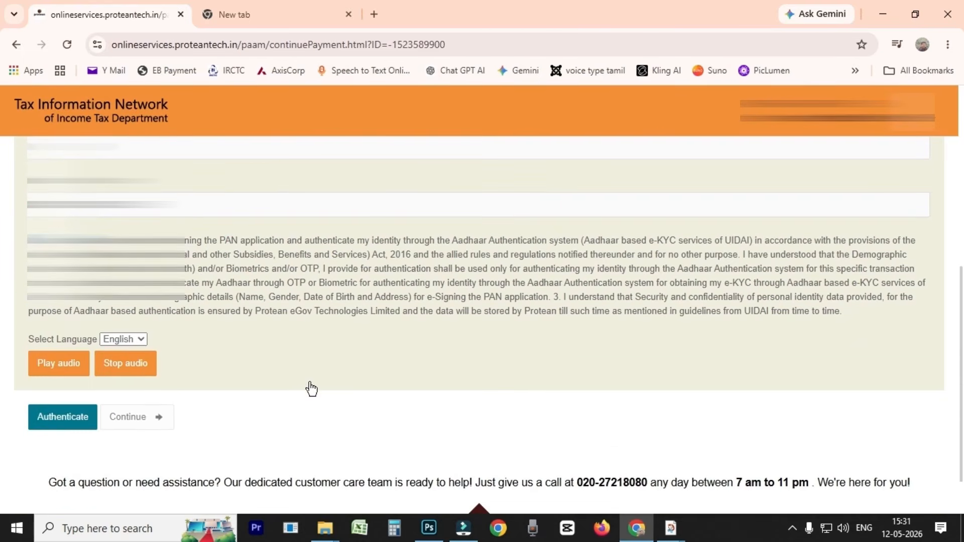
click(63, 418)
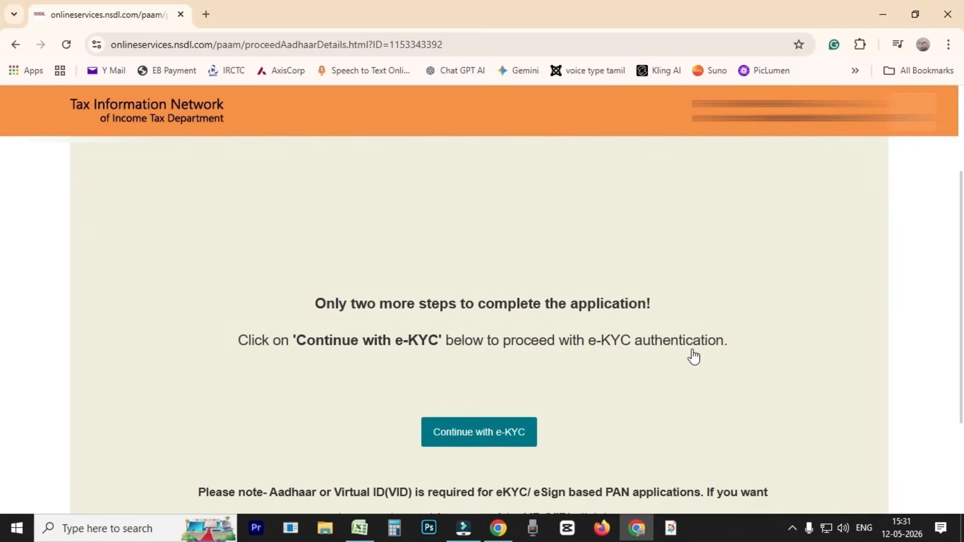
Continue with e-KYC and submit the one-time password for Aadhaar verification.
scroll(501, 424, down, 3)
click(485, 292)
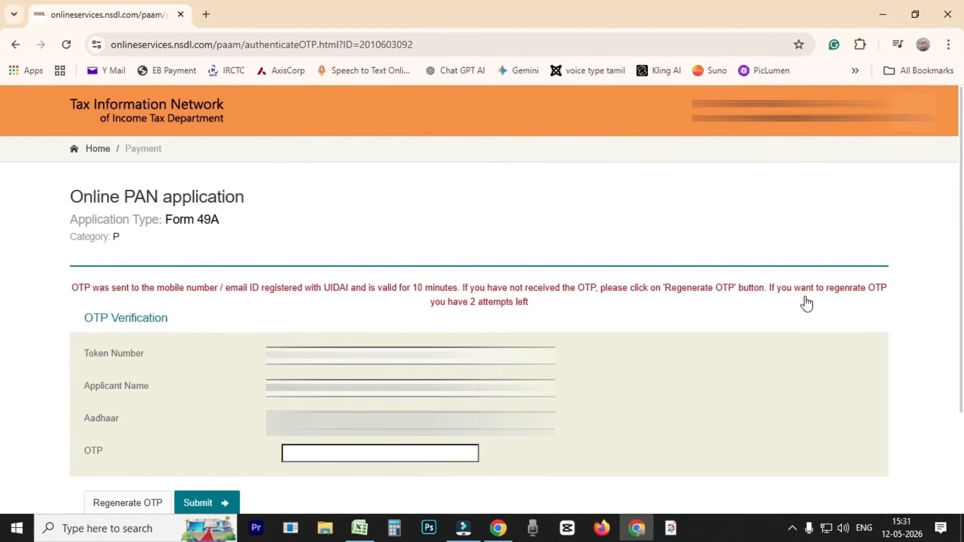
scroll(534, 318, down, 3)
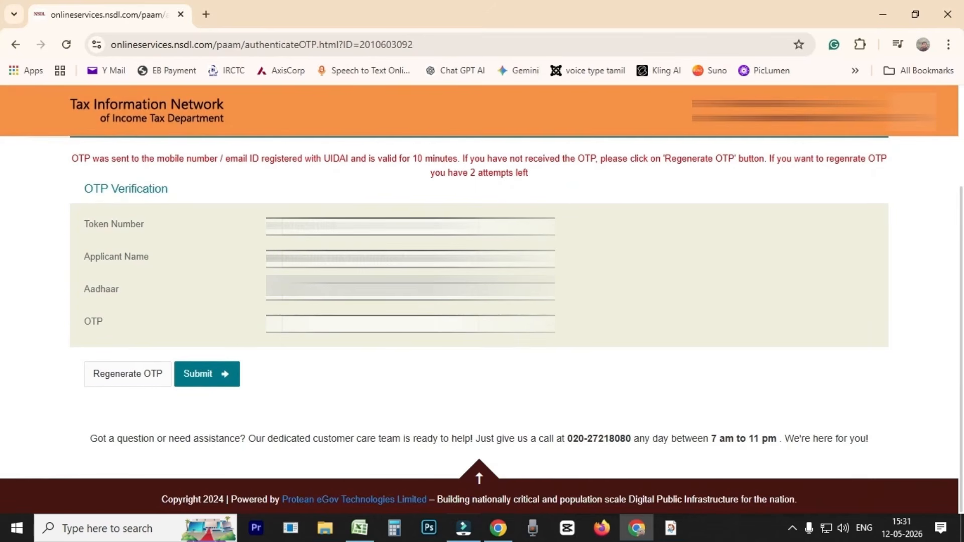
click(206, 377)
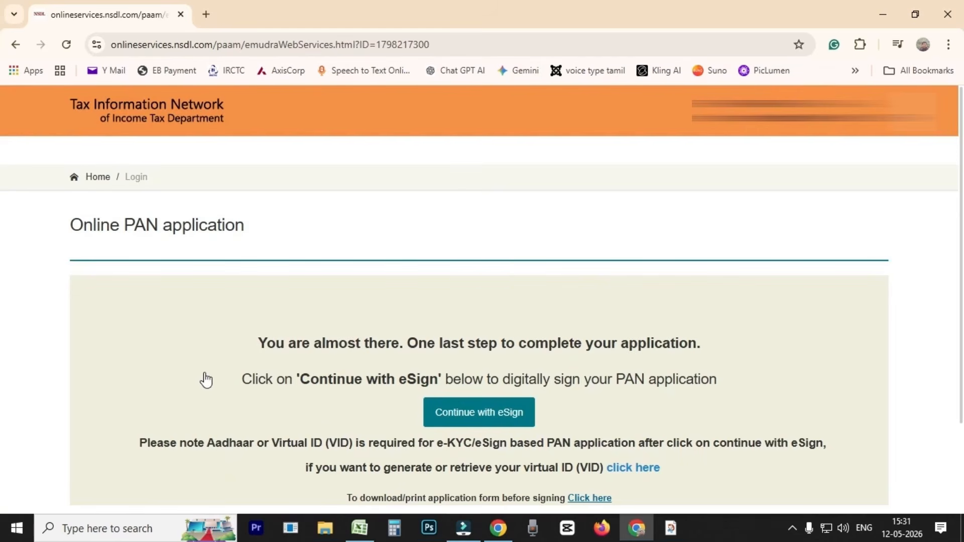
Continue with eSign, authorize the use of Aadhaar details and enter the VID/Aadhaar number to request an OTP.
click(485, 418)
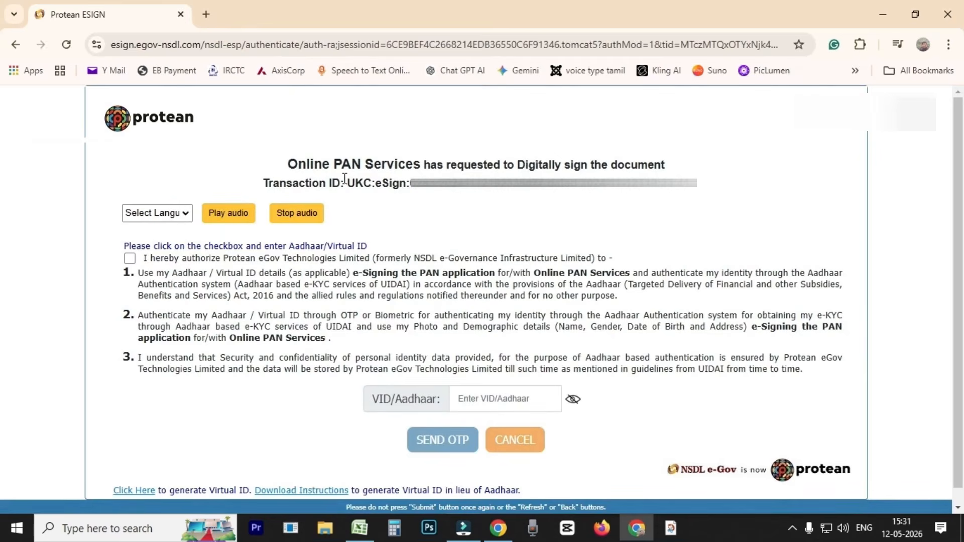
click(135, 257)
click(483, 401)
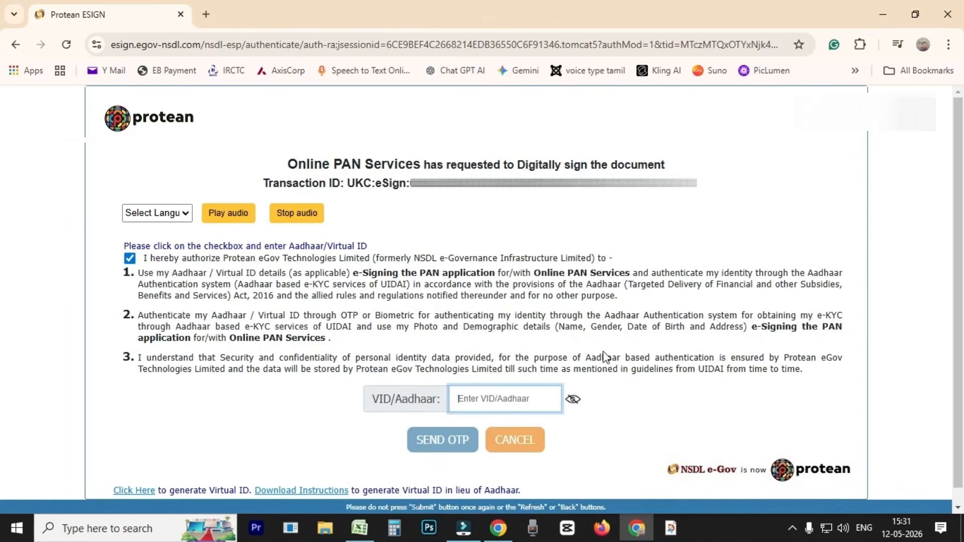
key(ctrl+v)
click(441, 440)
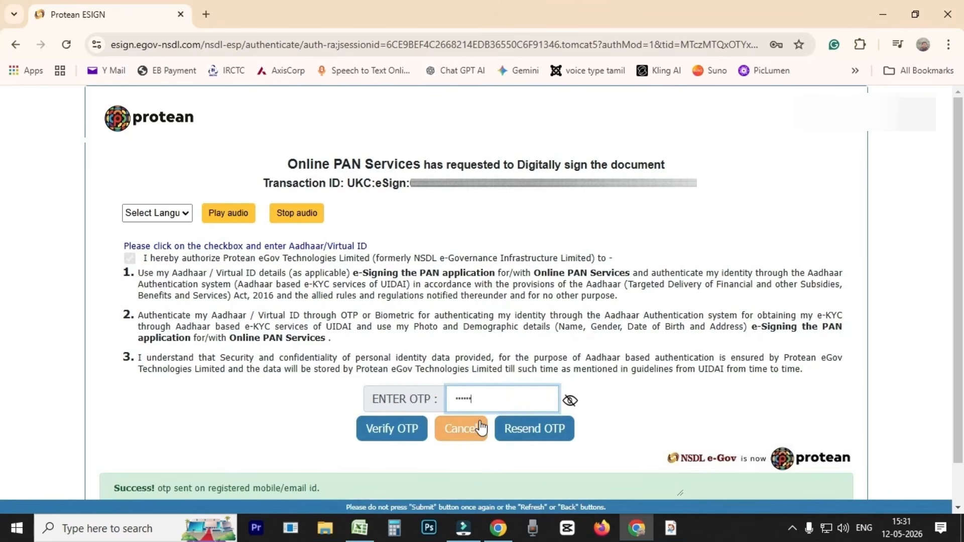
Verify the eSign OTP and open the acknowledgement PDF with its password.
click(387, 432)
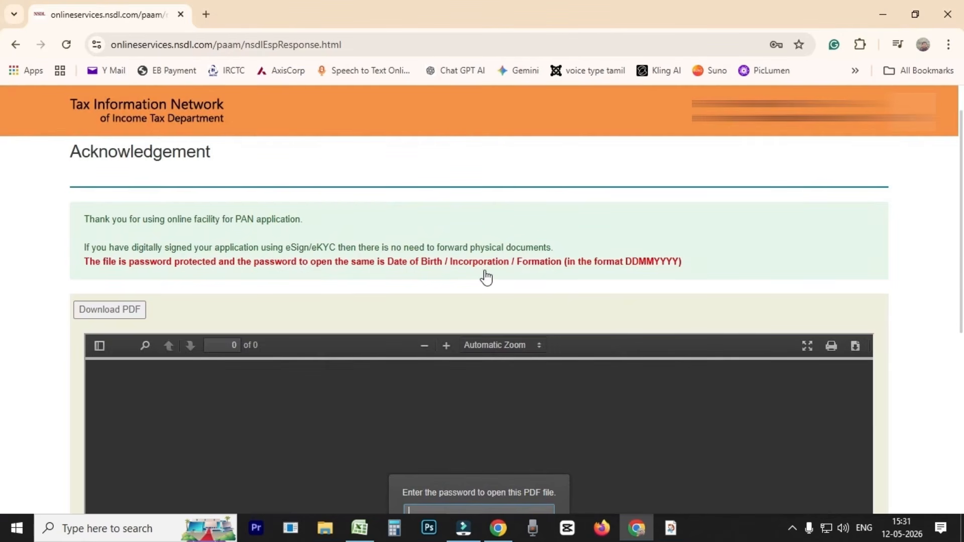
scroll(485, 277, down, 4)
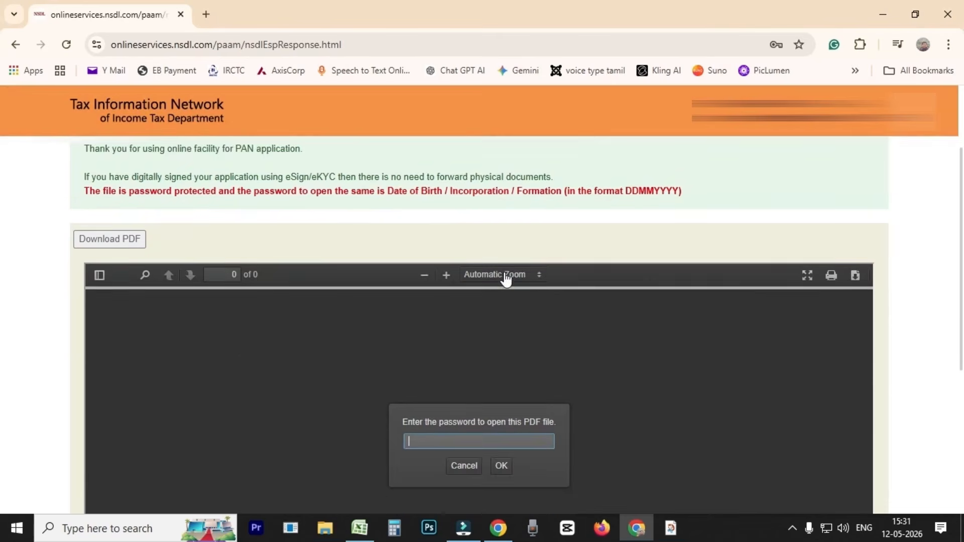
click(501, 324)
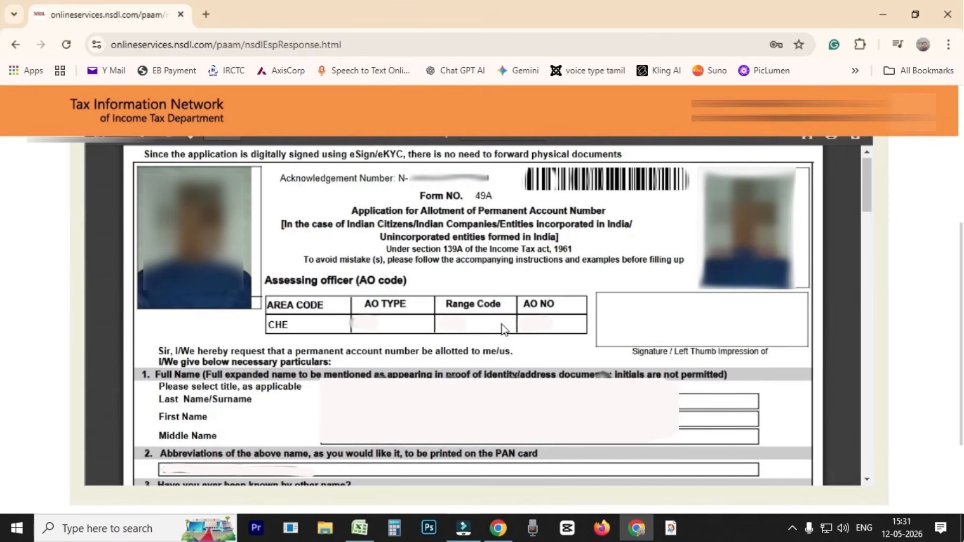